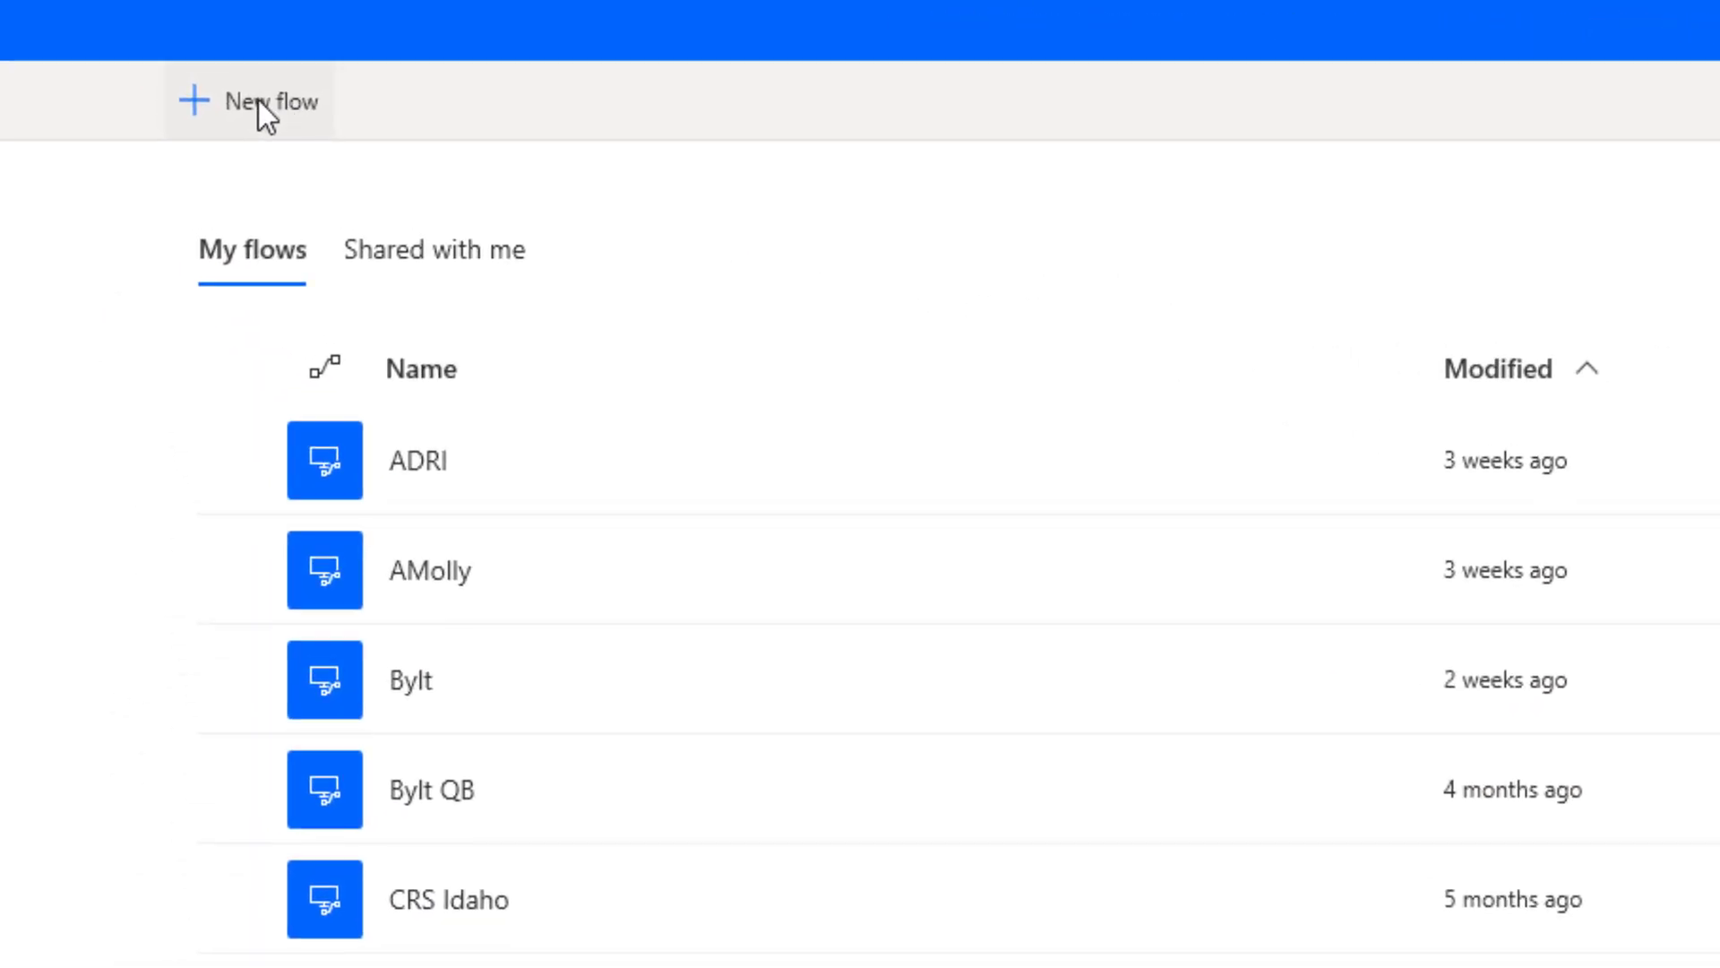
Create a new flow named Testing, then close the Variables pane and maximize the designer
left_click(258, 100)
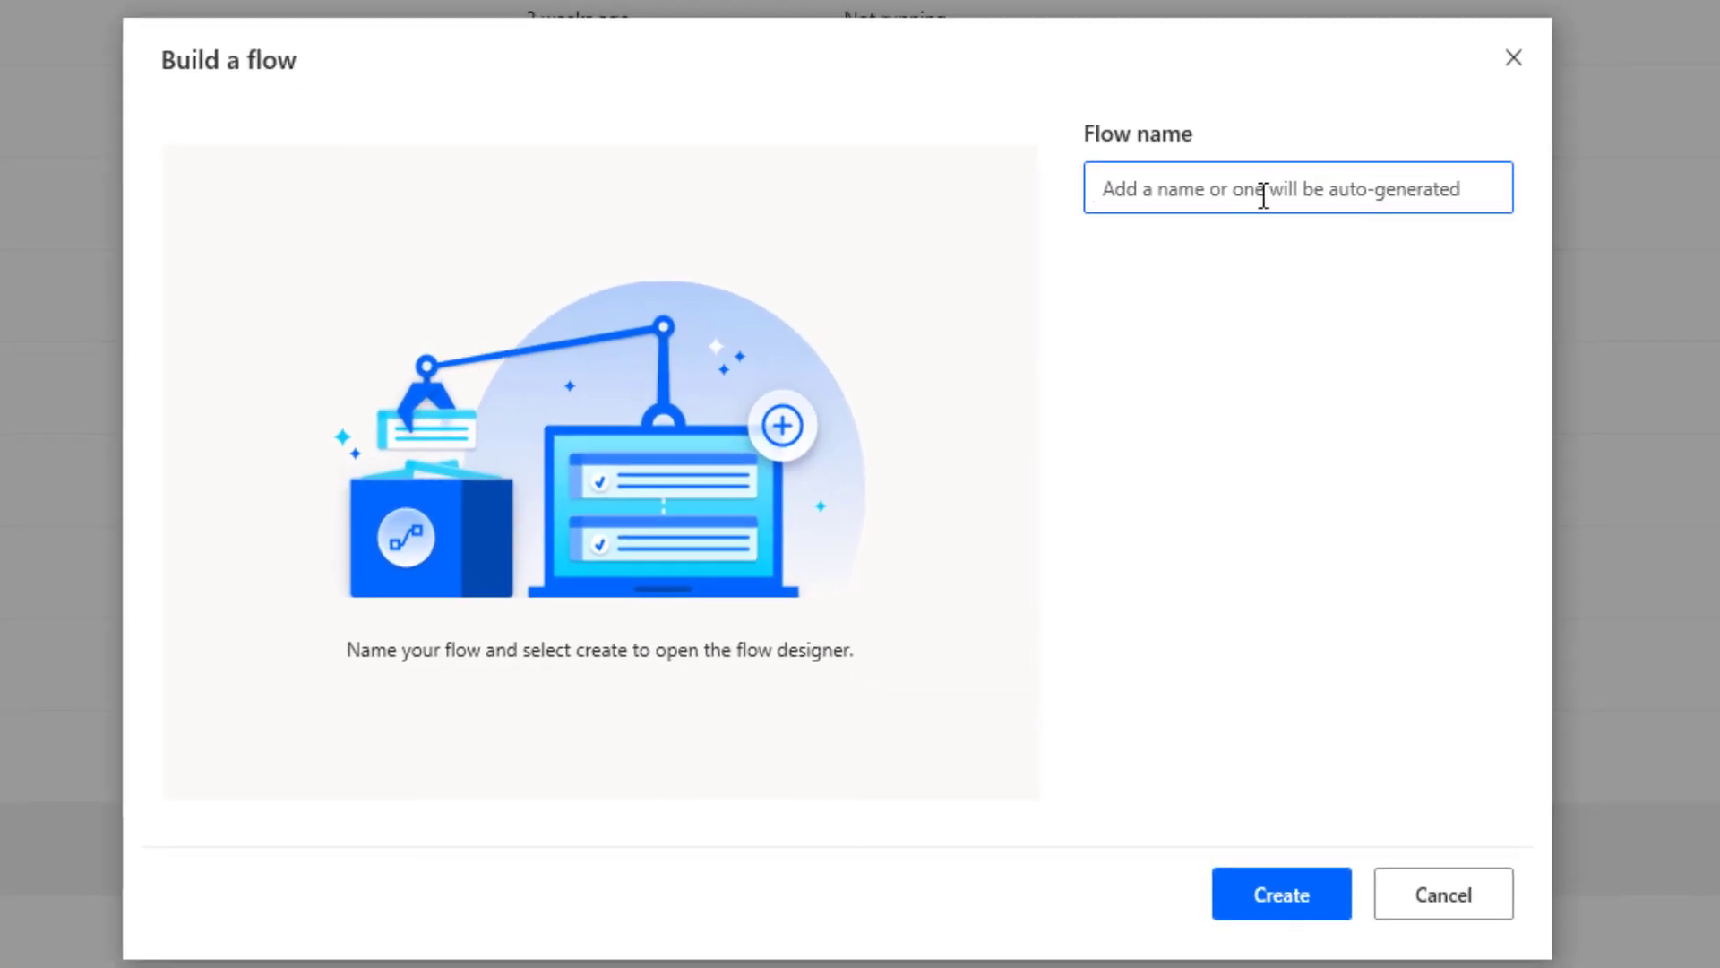
type("Testing")
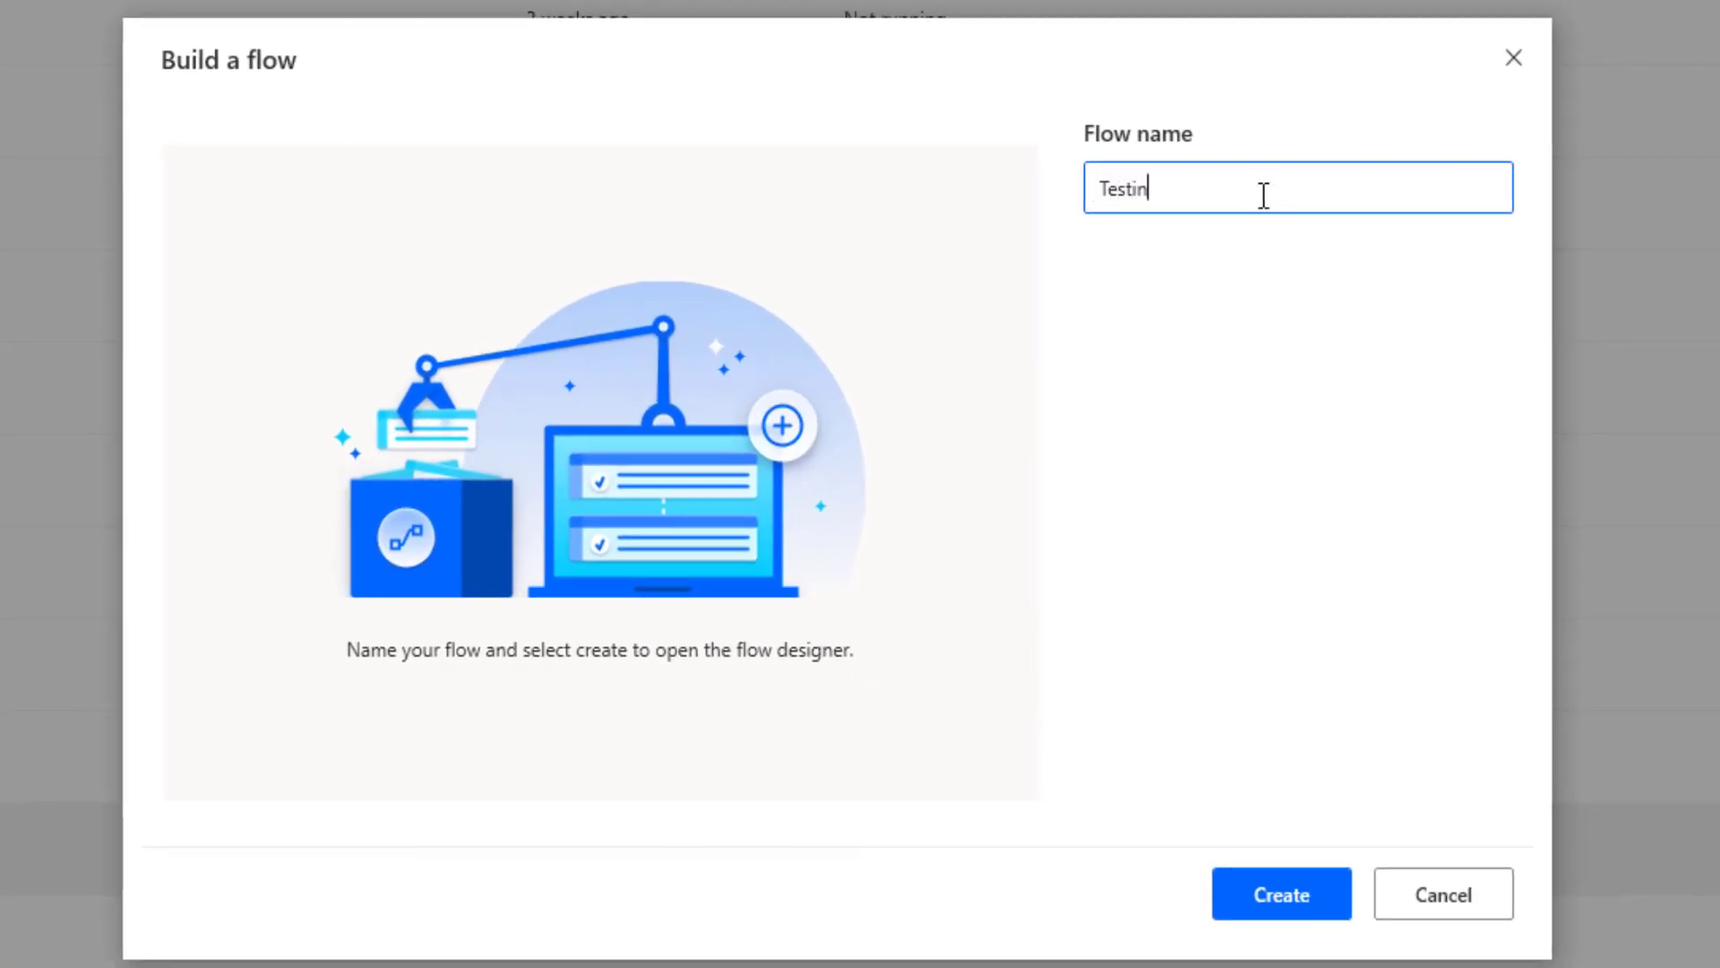
left_click(1272, 901)
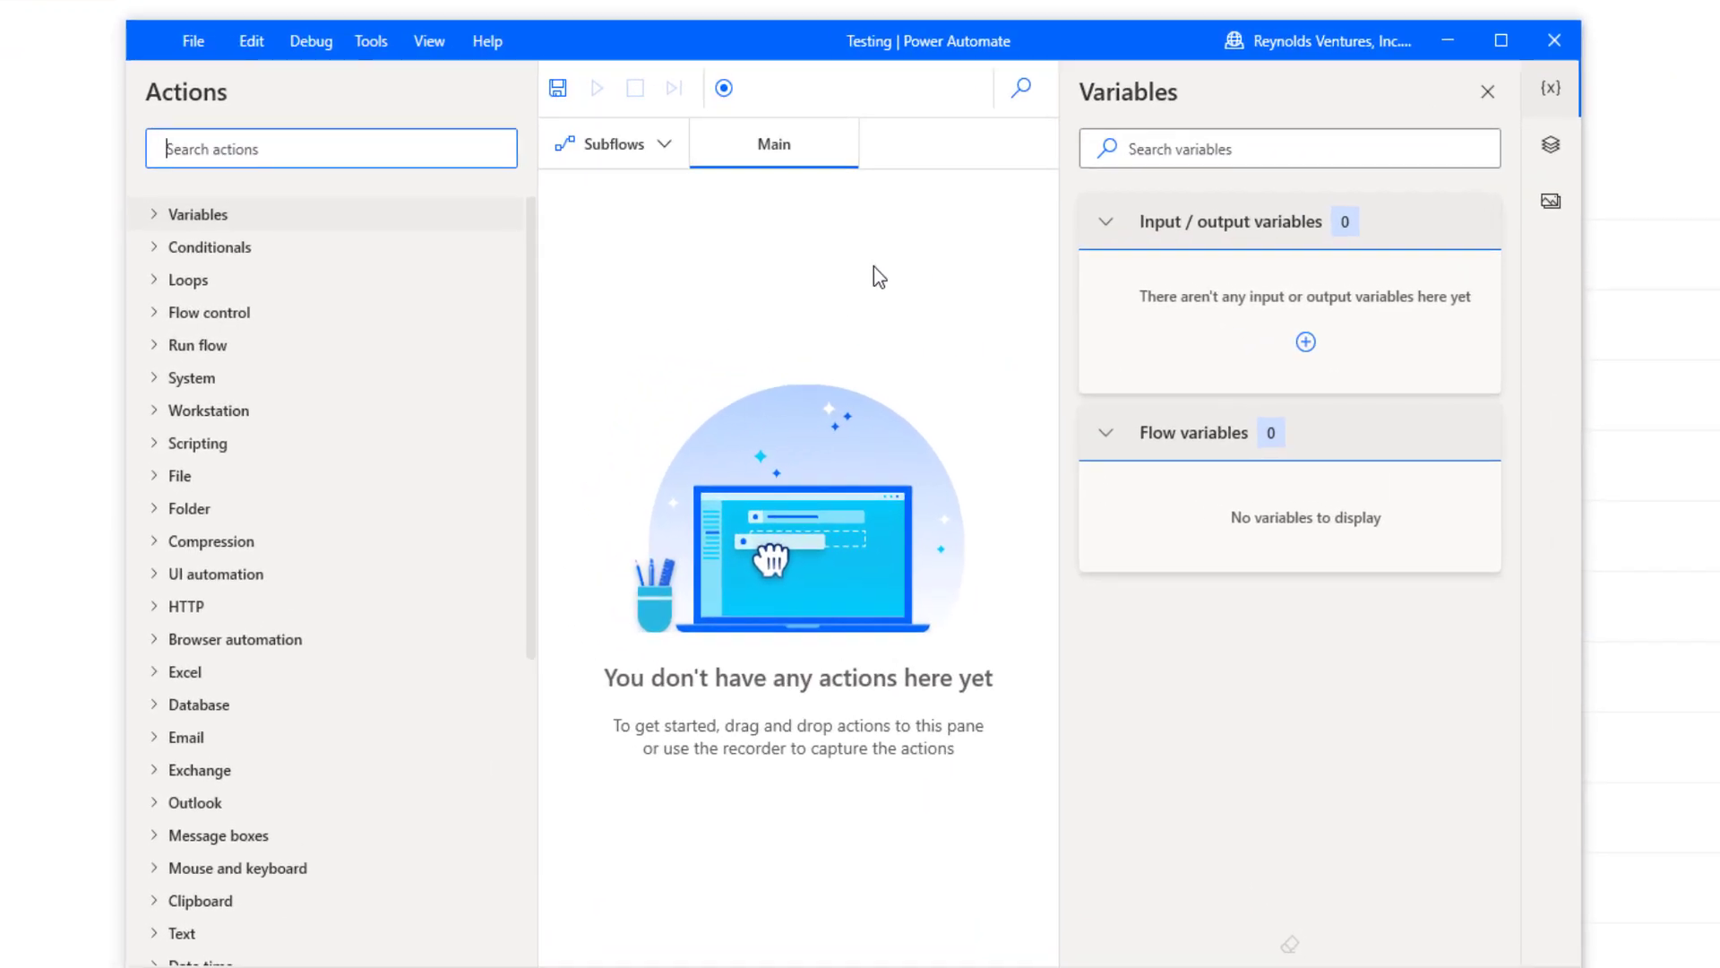
left_click(1488, 91)
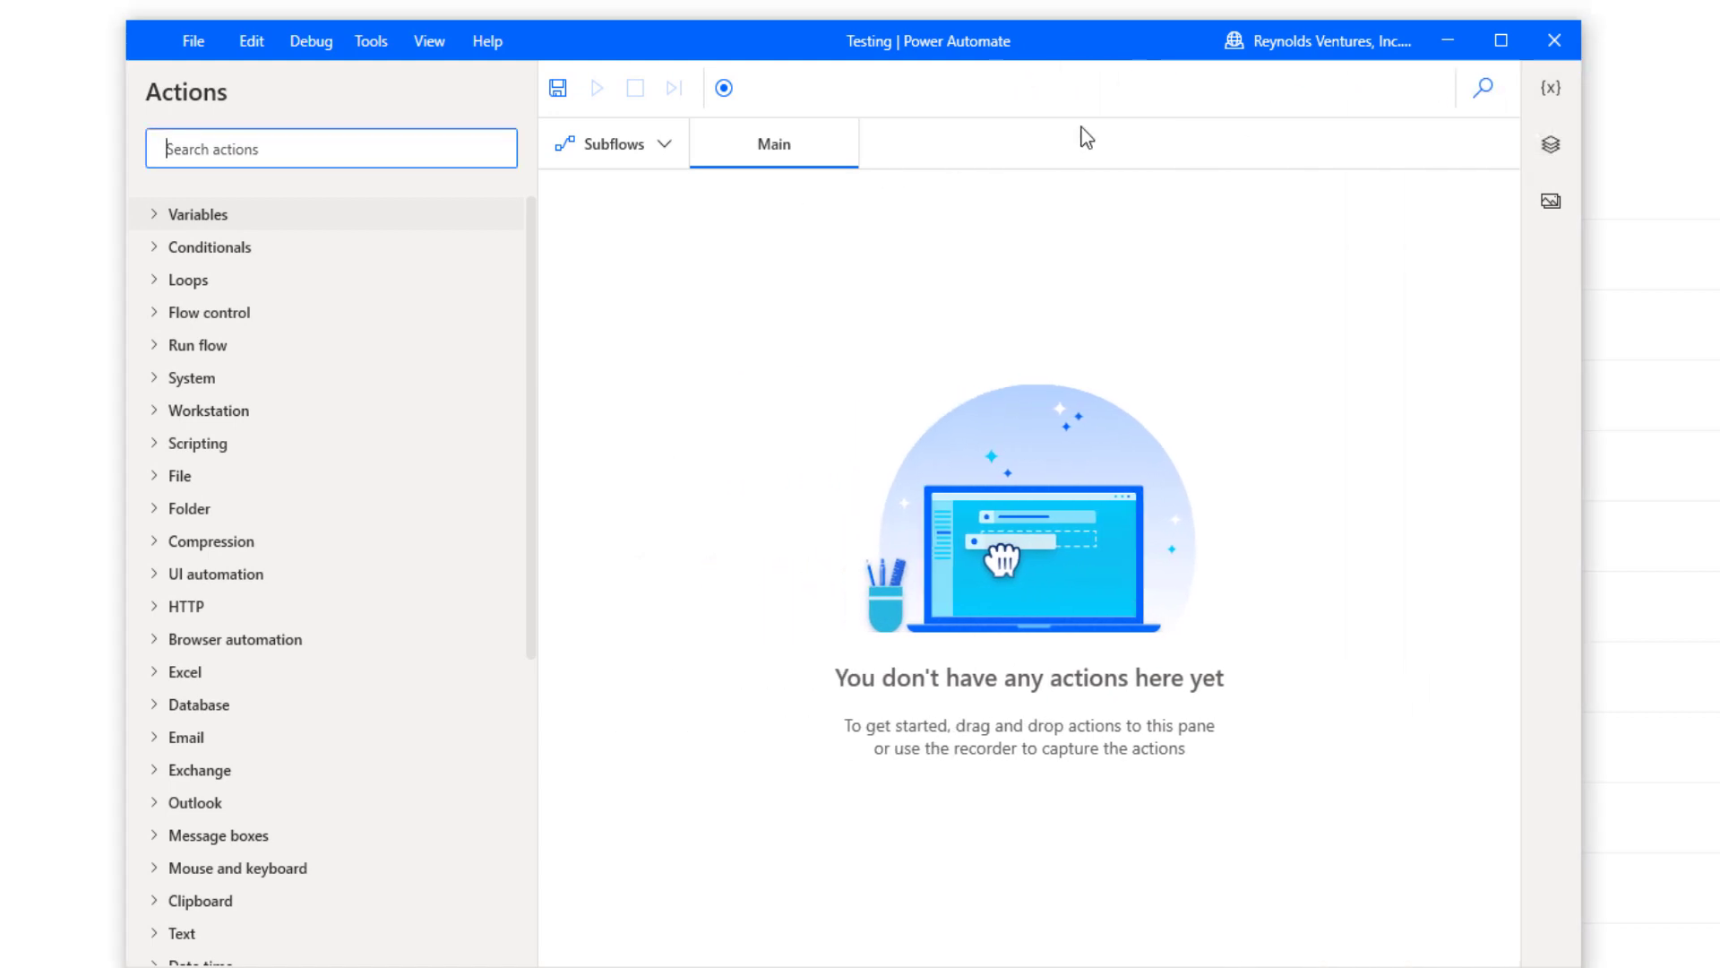
left_click(1461, 48)
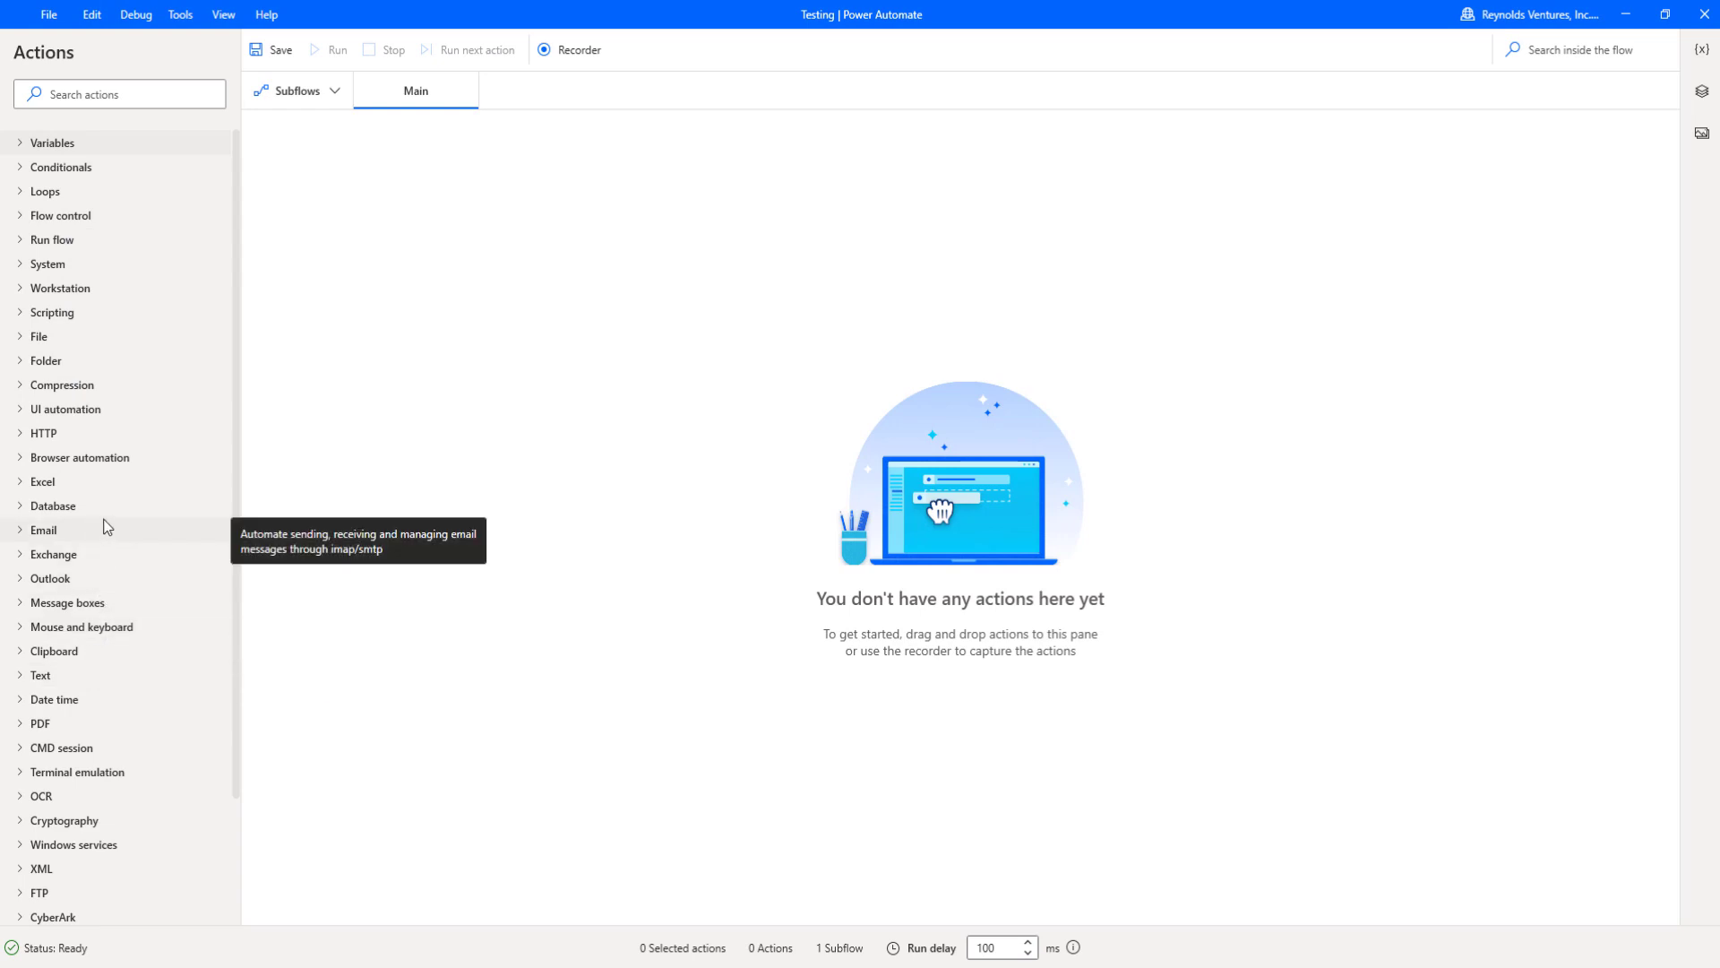
Filter the actions list with 'launch' to show Launch new Chrome and the other launch actions
left_click(102, 93)
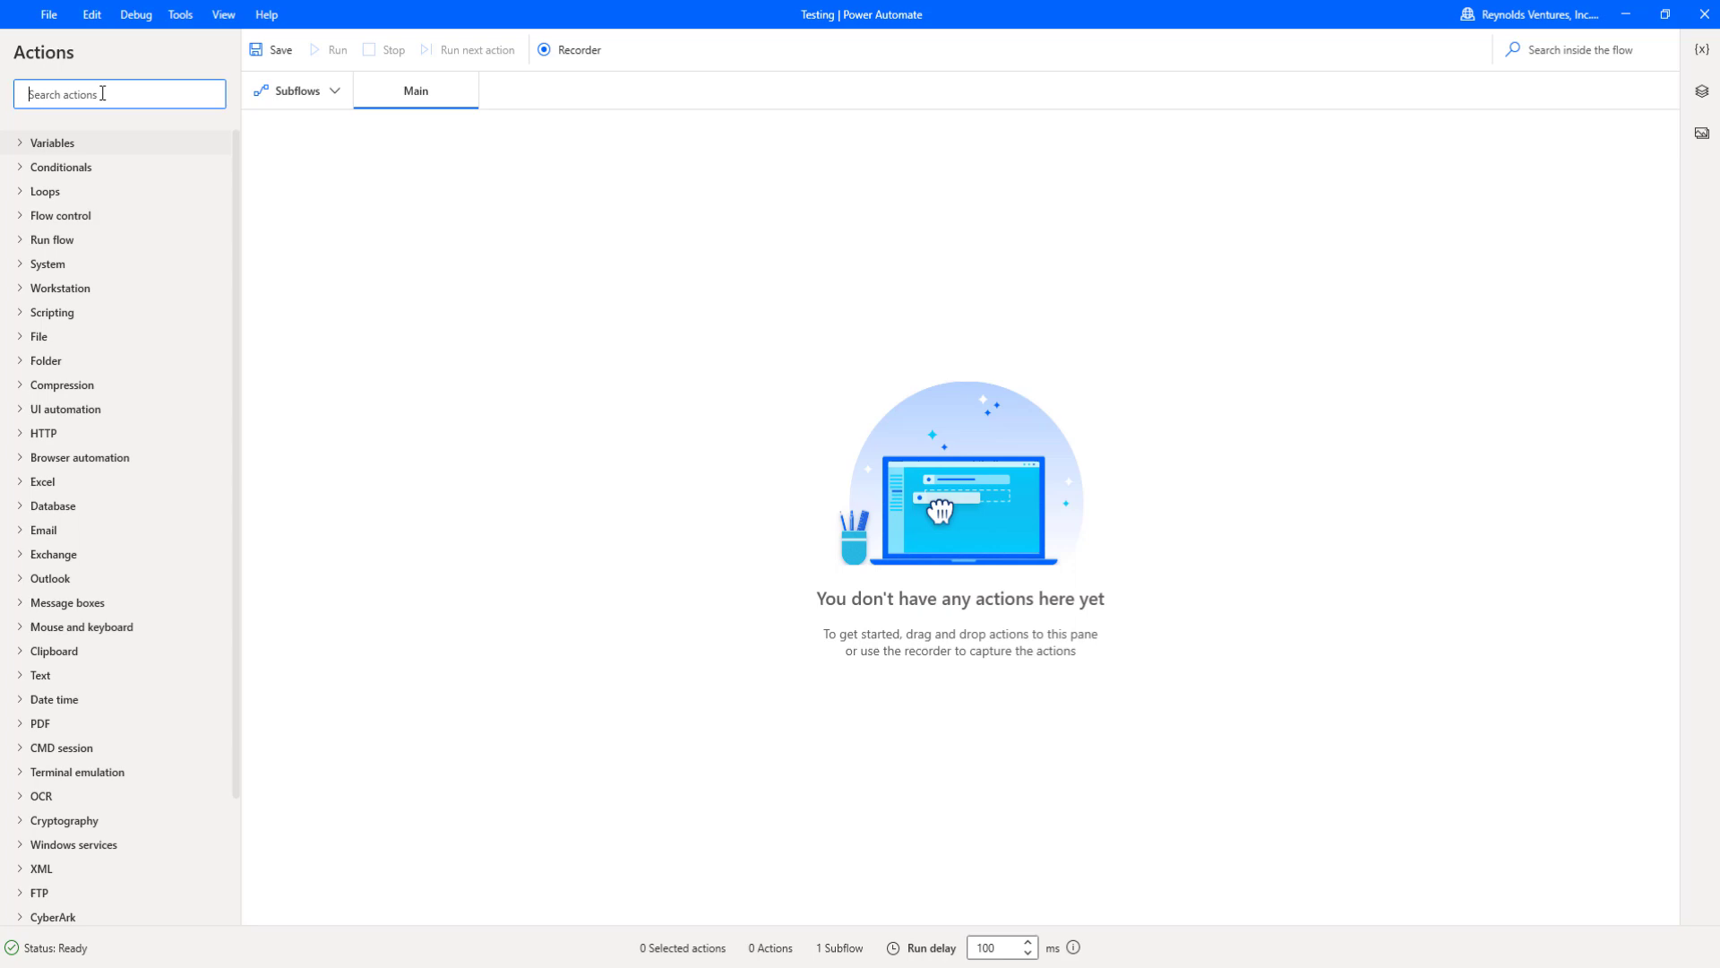
type("laun")
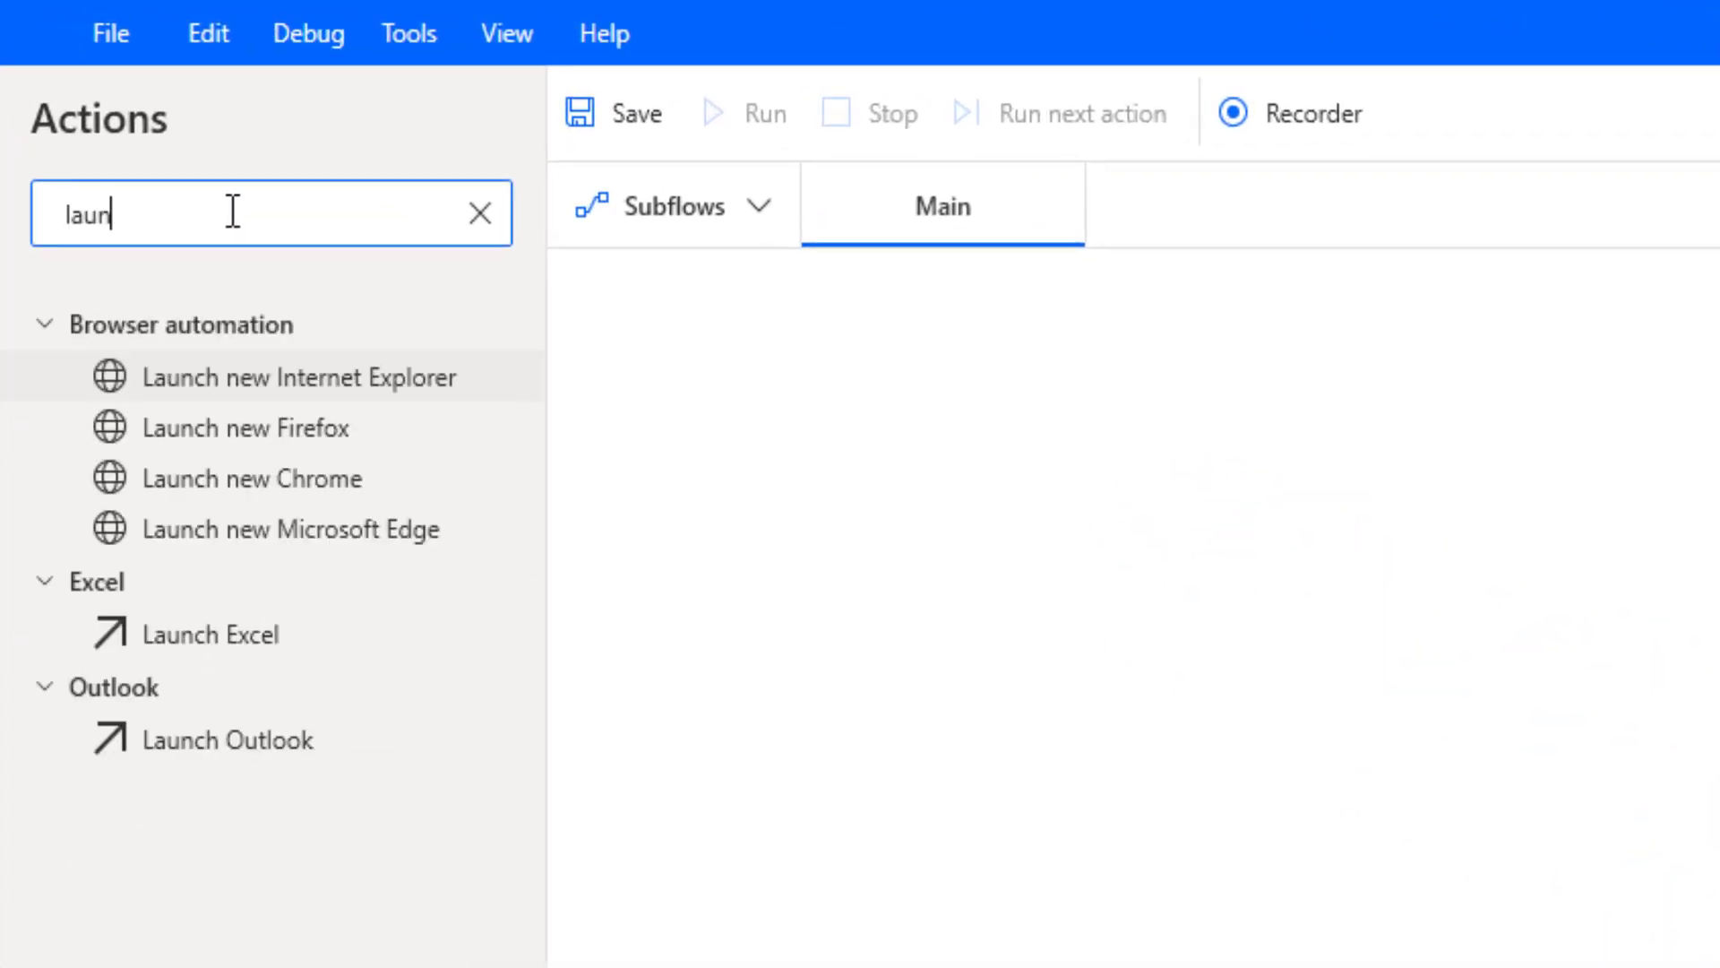
type("ch")
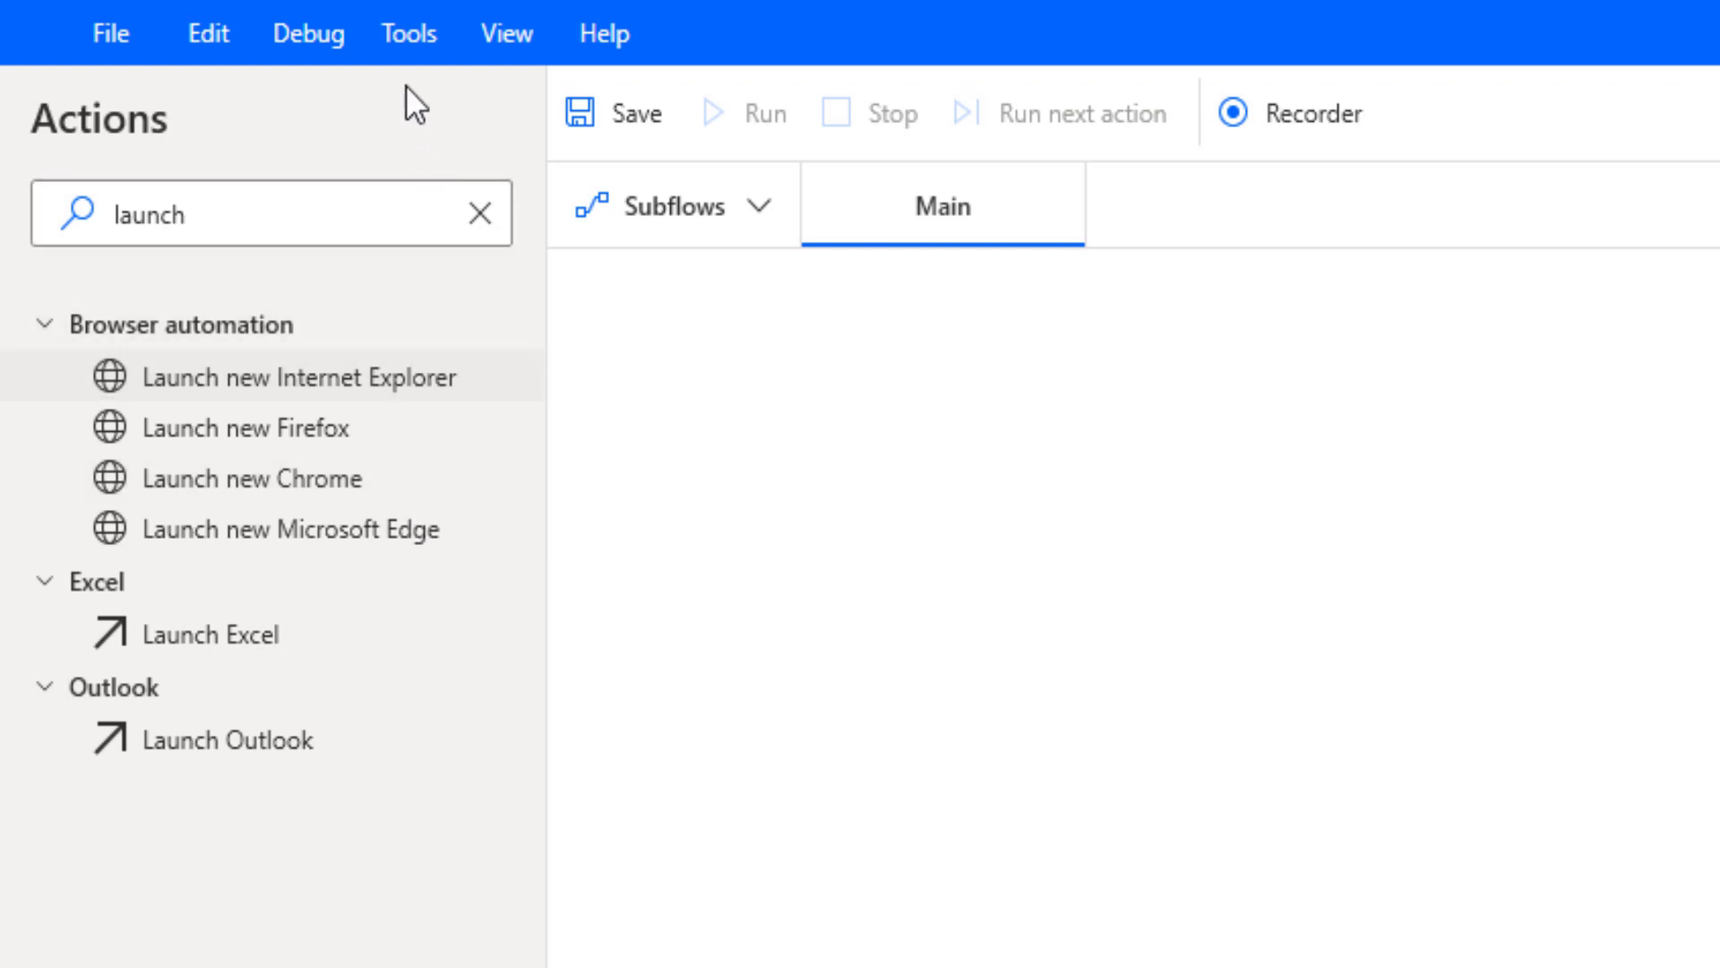
left_click(410, 39)
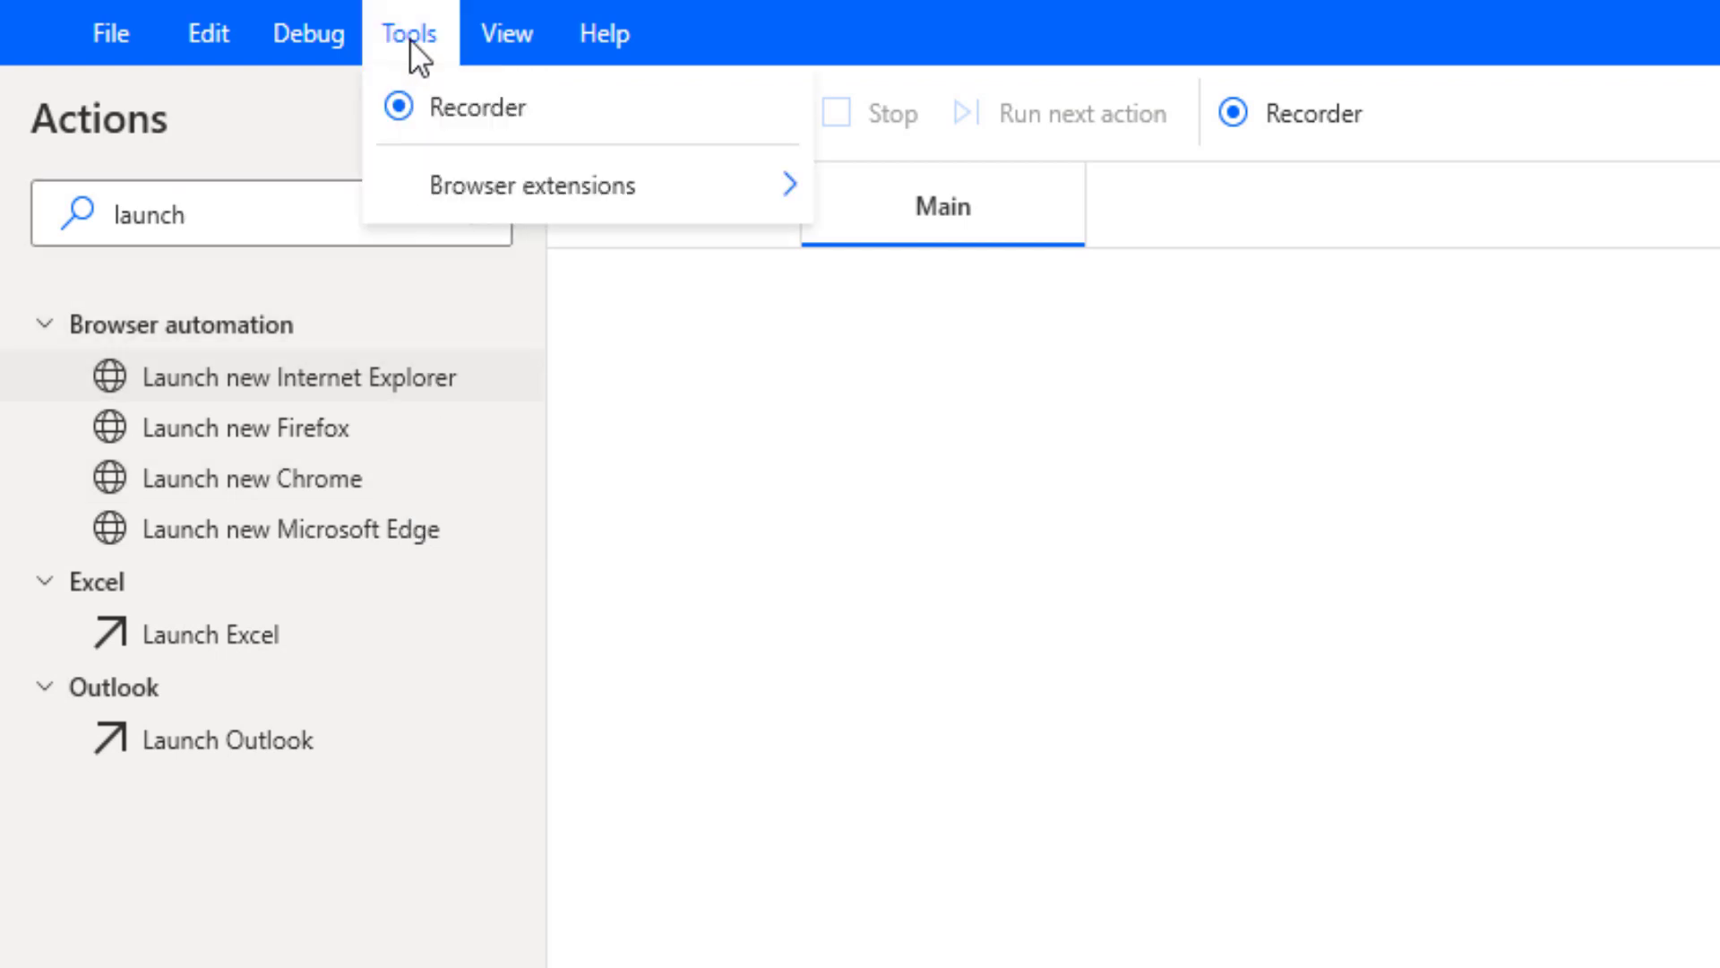
mouse_move(529, 199)
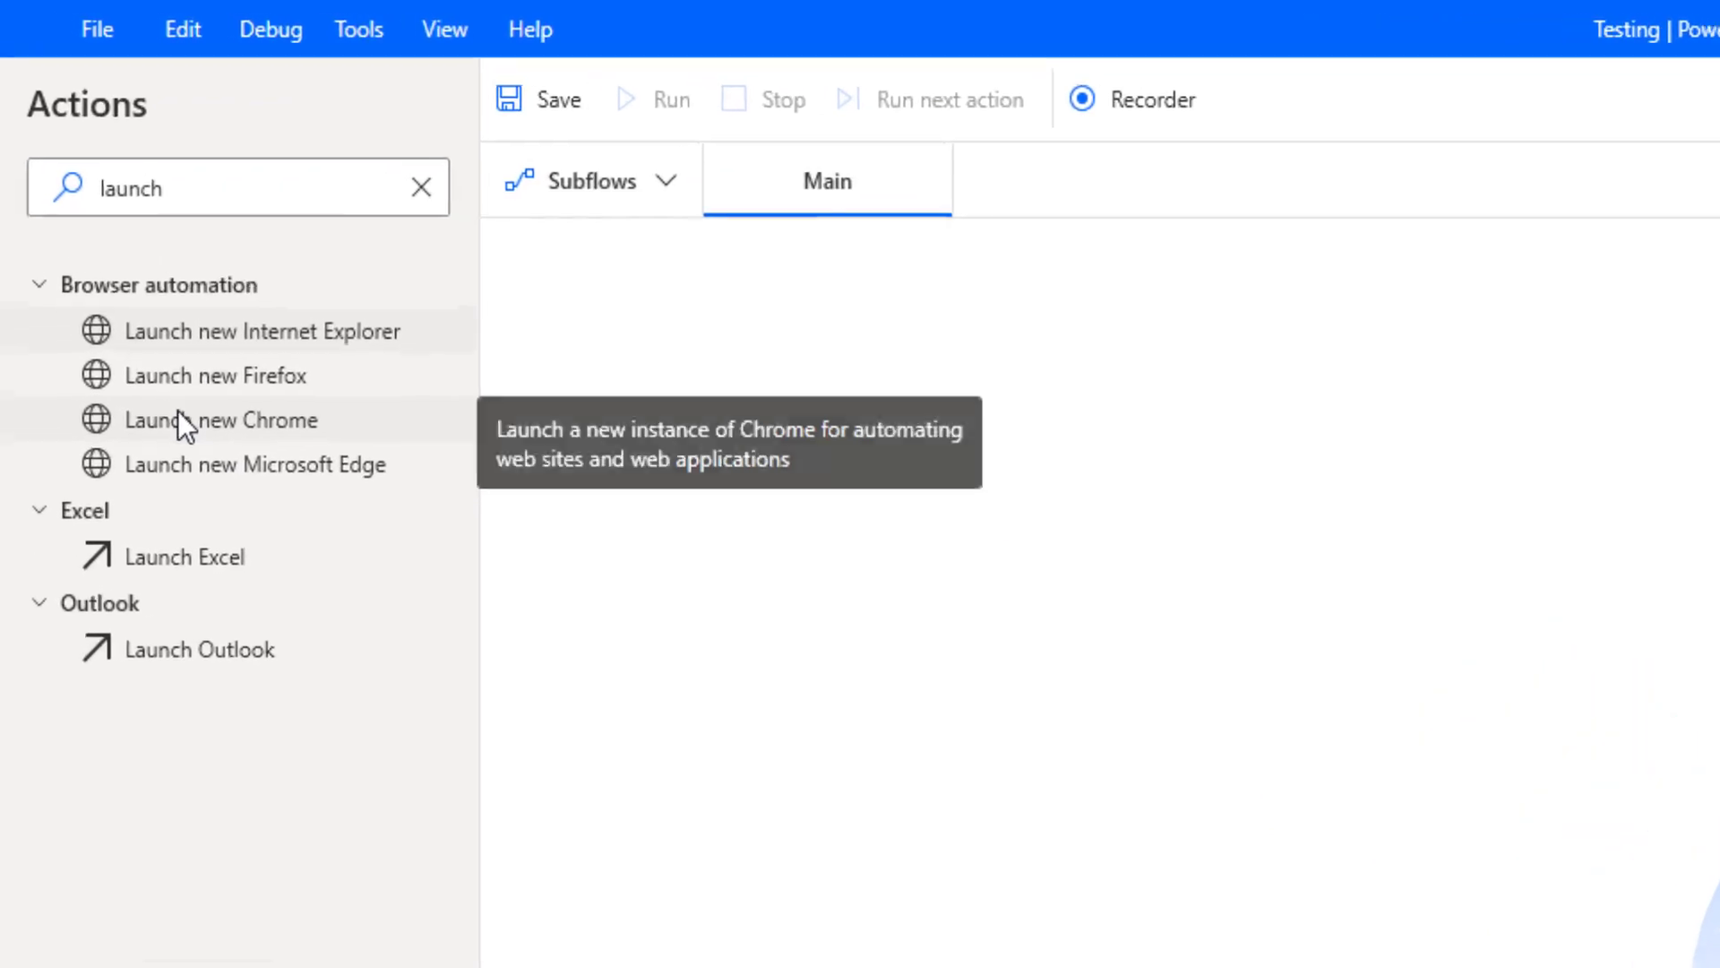
Drag Launch new Chrome onto the Main canvas, then enlarge and reposition its parameters dialog
left_click_drag(180, 418, 1231, 448)
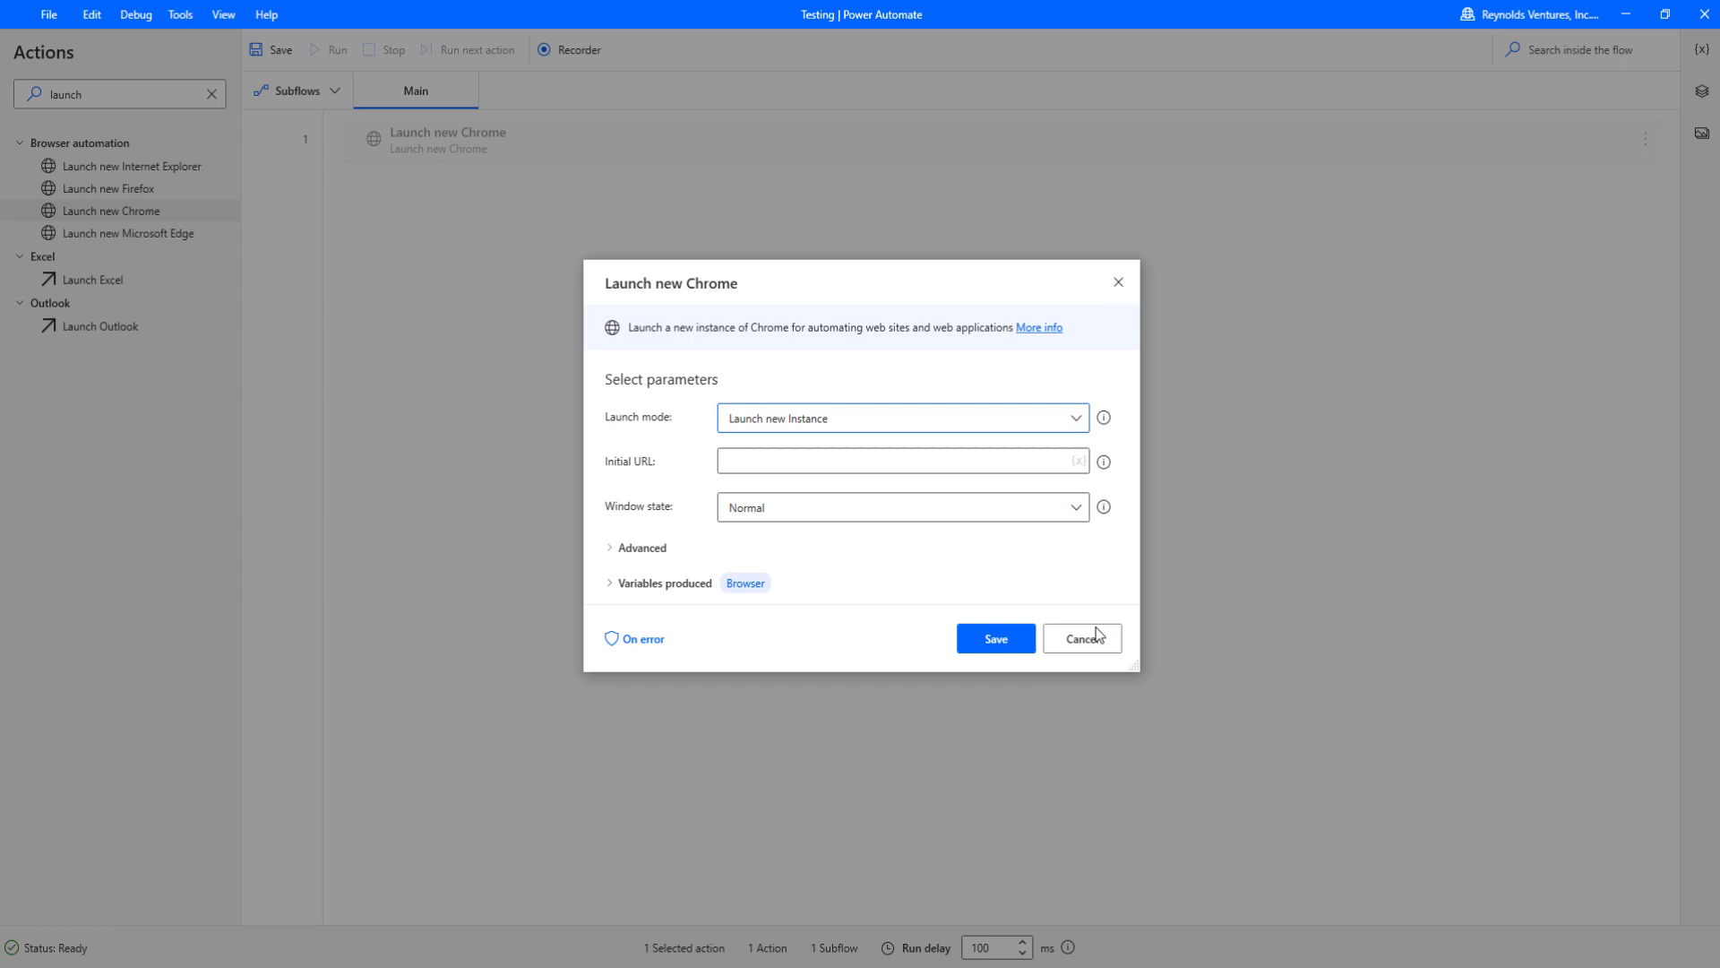
left_click_drag(1133, 665, 1387, 795)
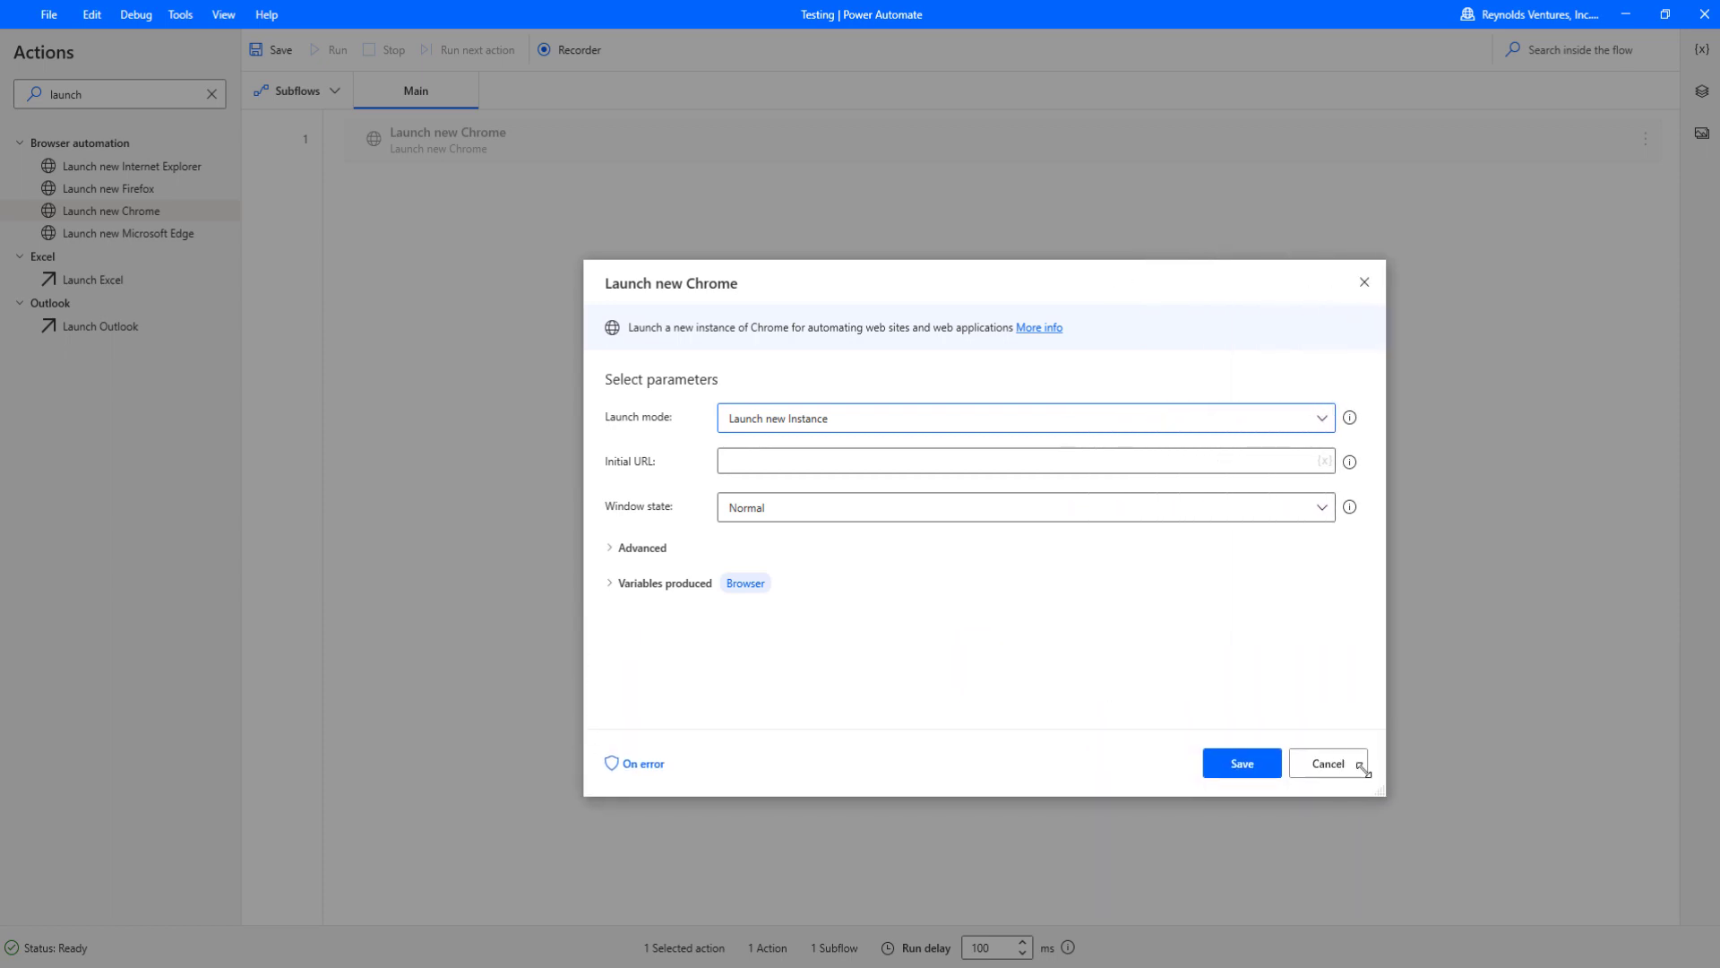
left_click_drag(937, 277, 803, 145)
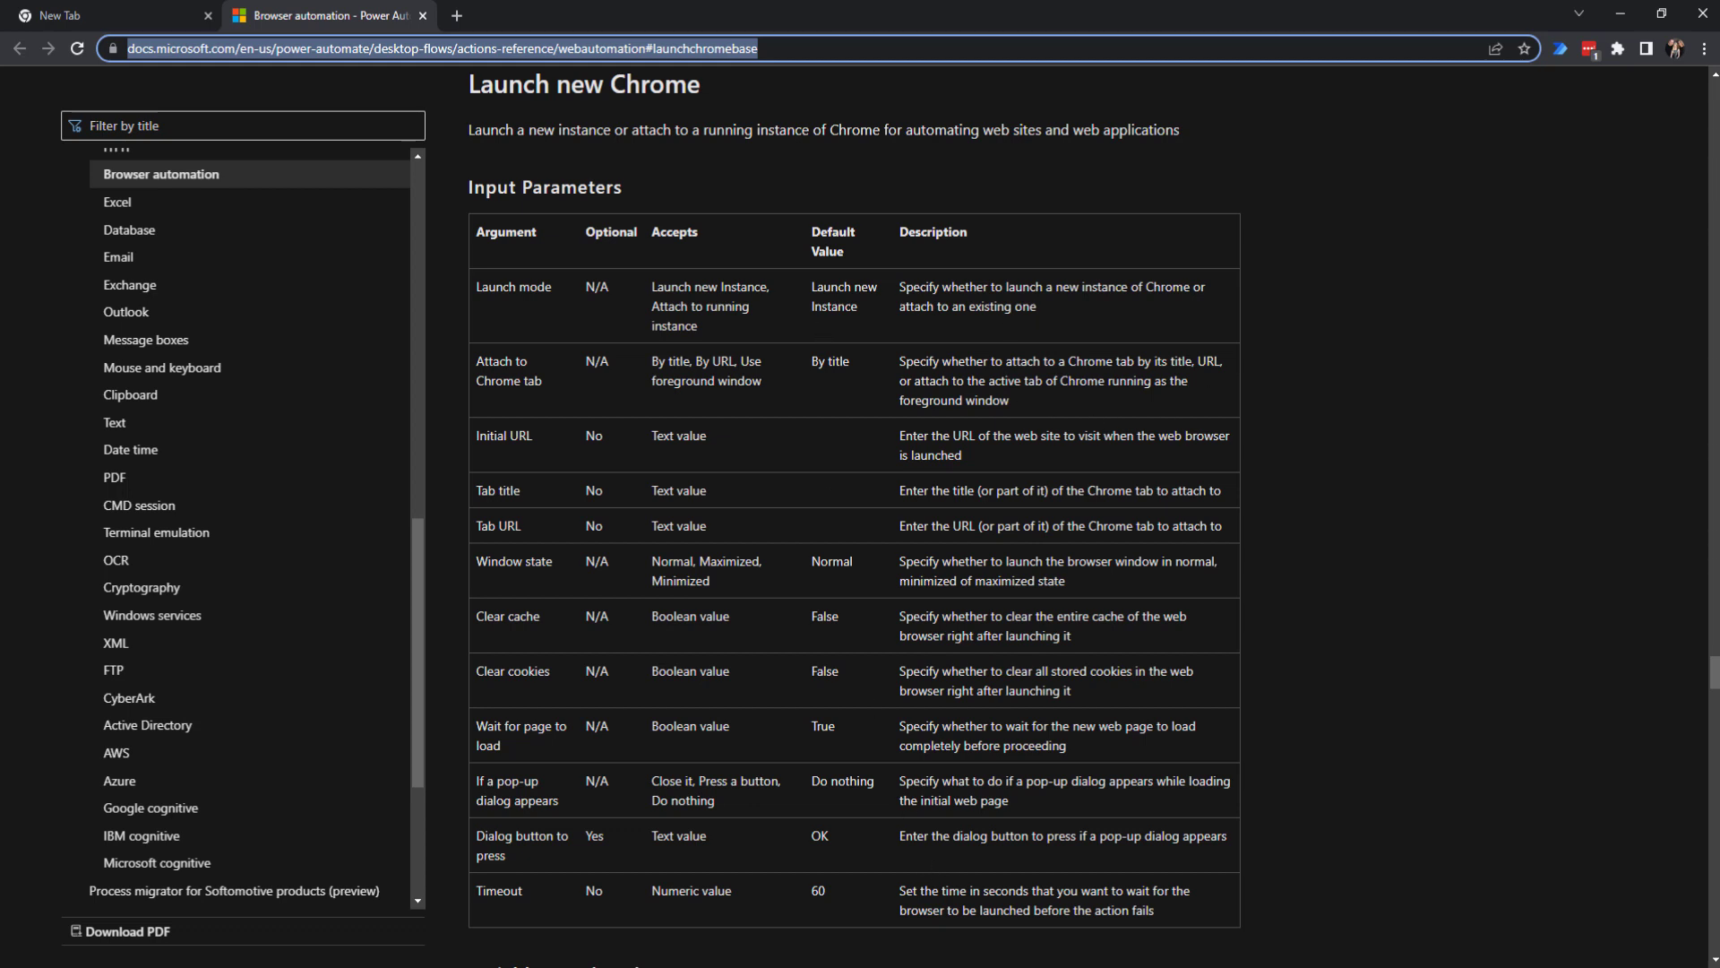
Leave the Chrome documentation and bring the Power Automate My flows list forward
left_click(993, 909)
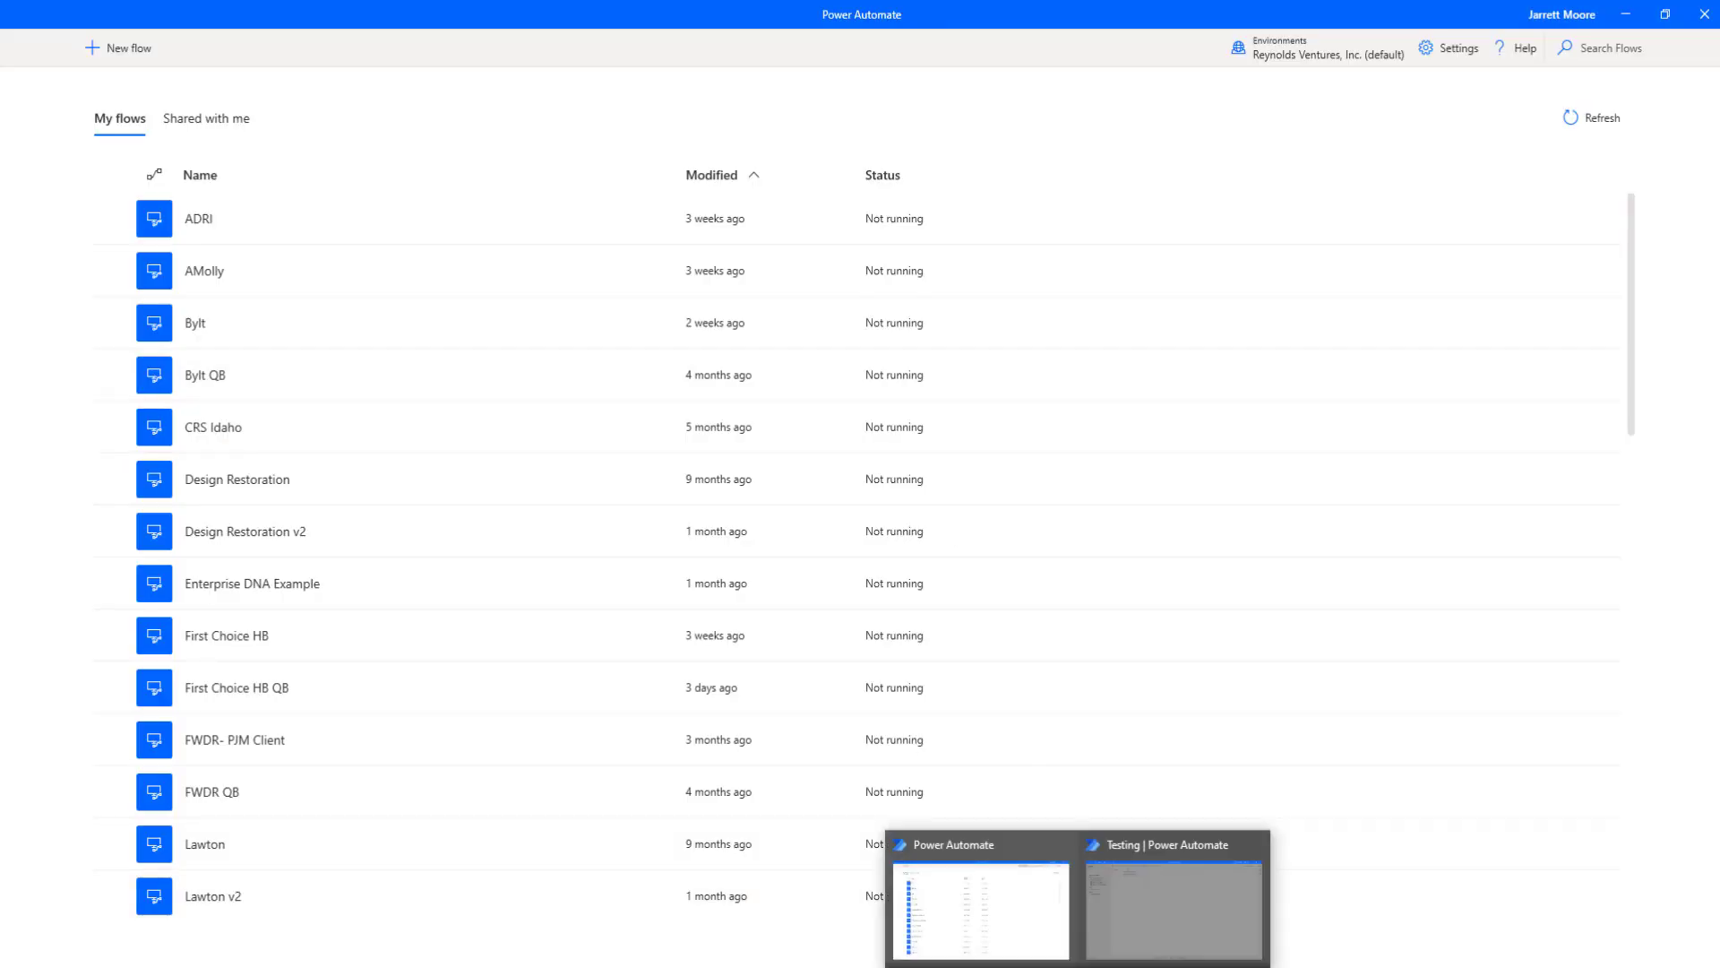
Back in the Testing designer, review the Launch mode choices, keeping Launch new Instance
left_click(1145, 907)
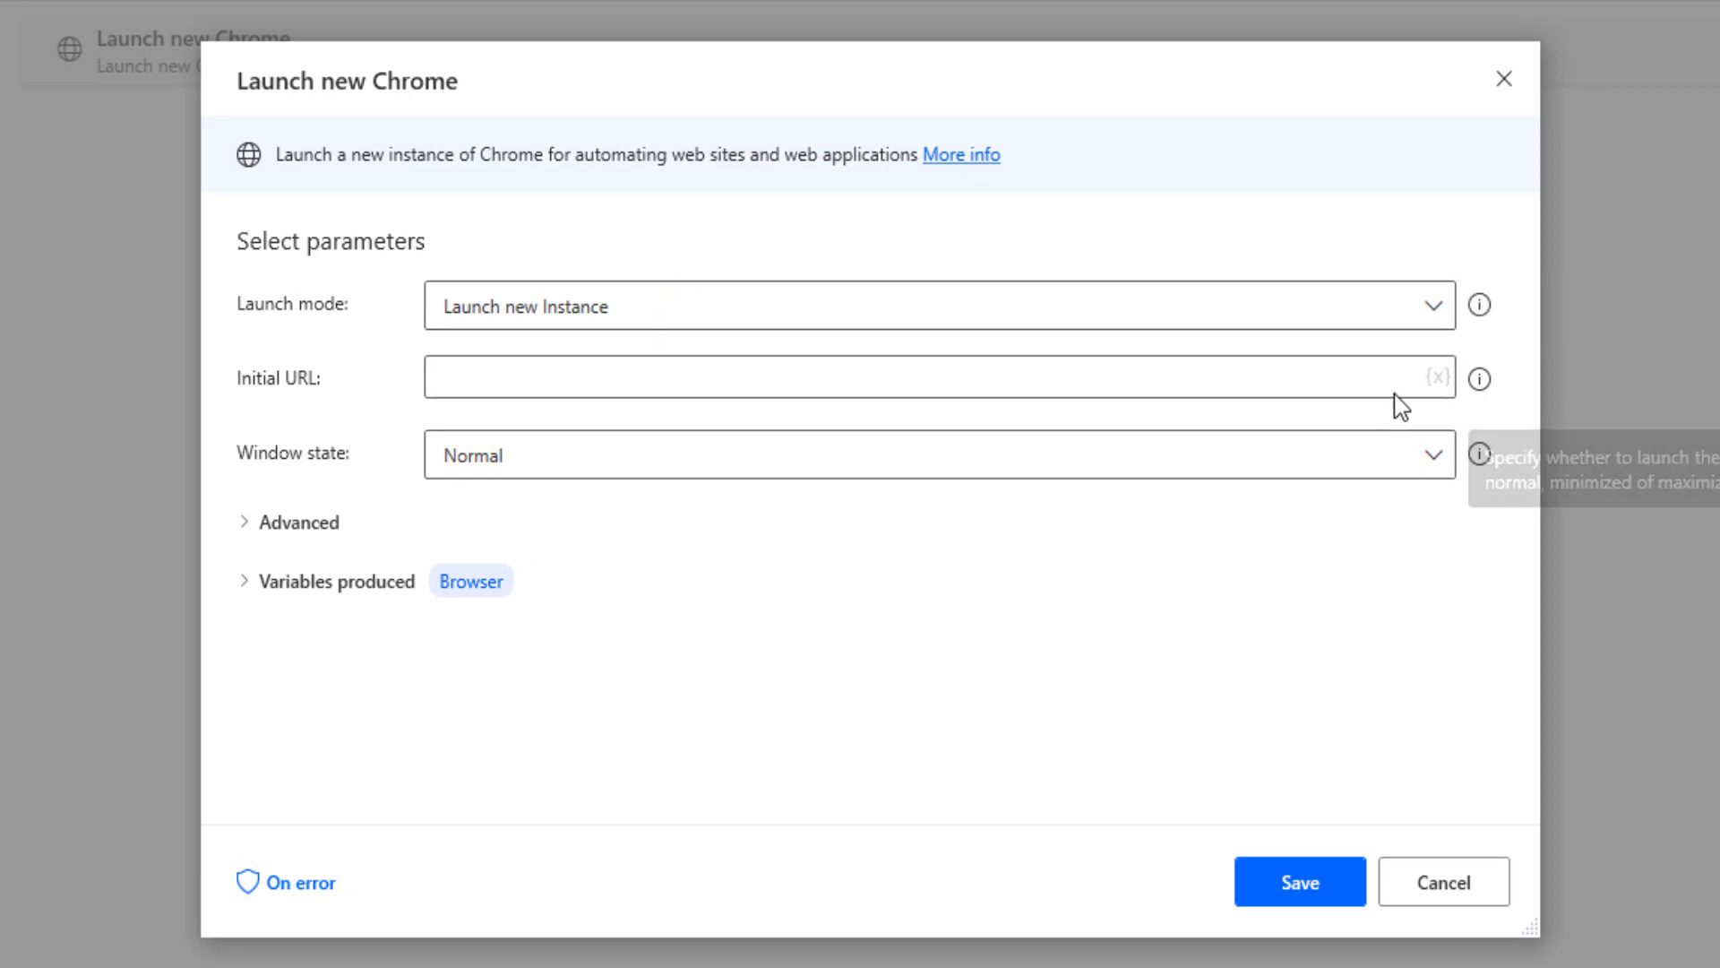
left_click(1436, 307)
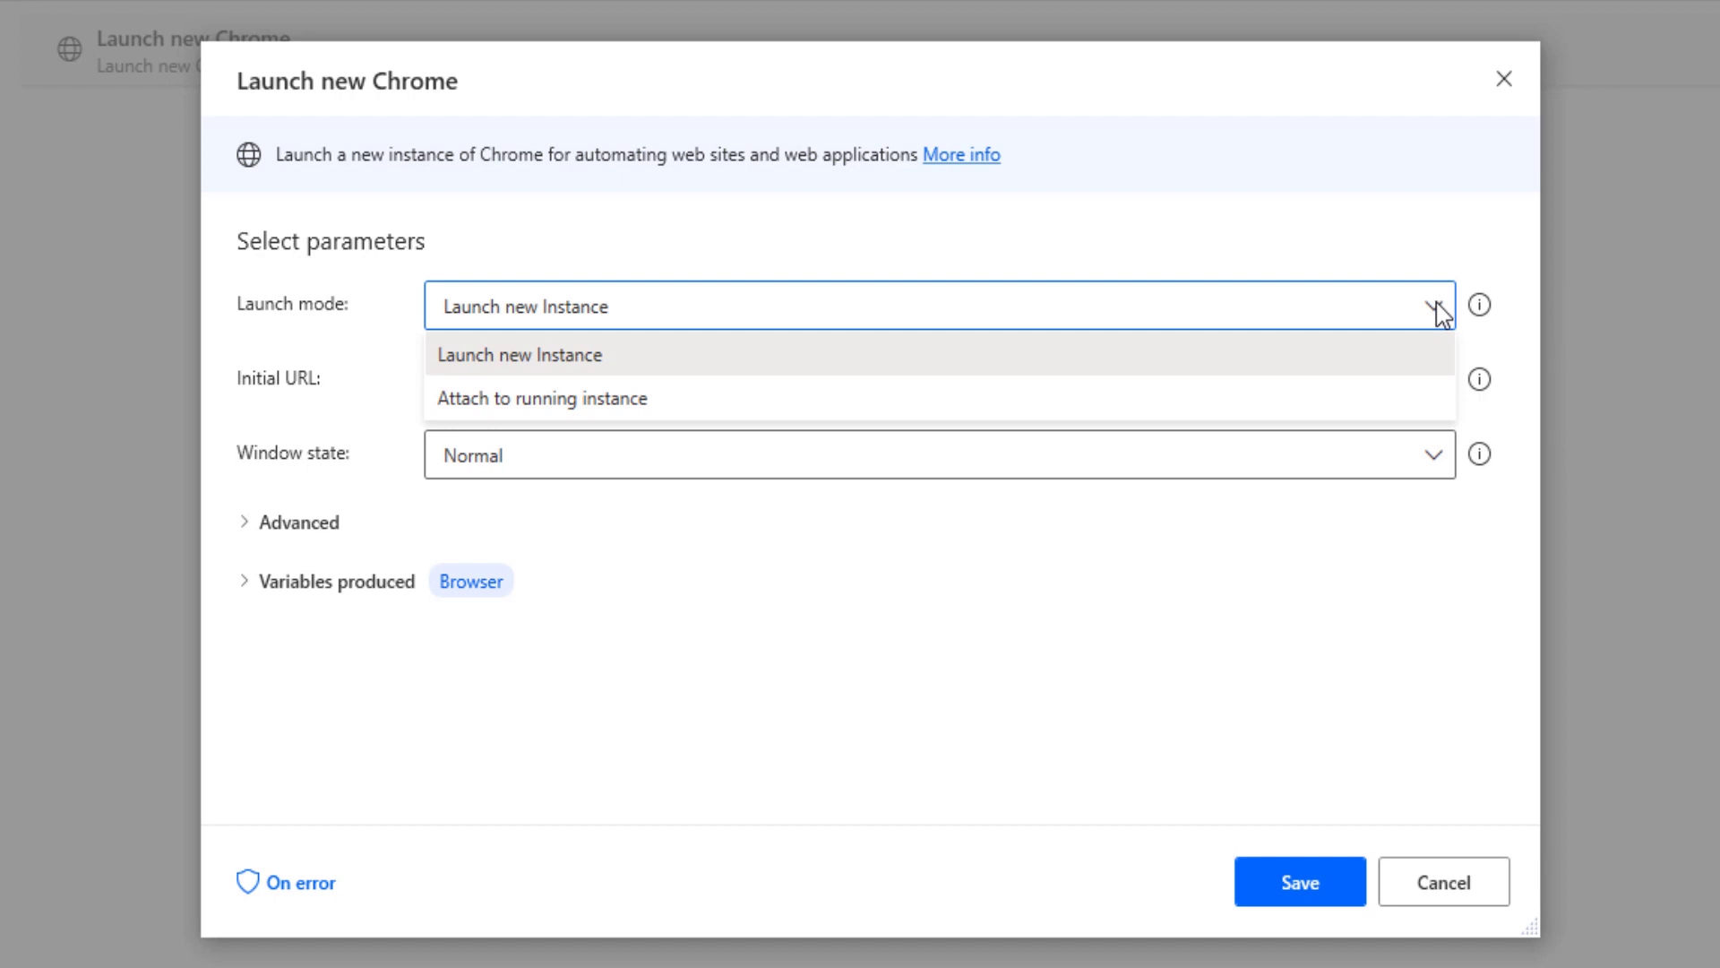
key("Return")
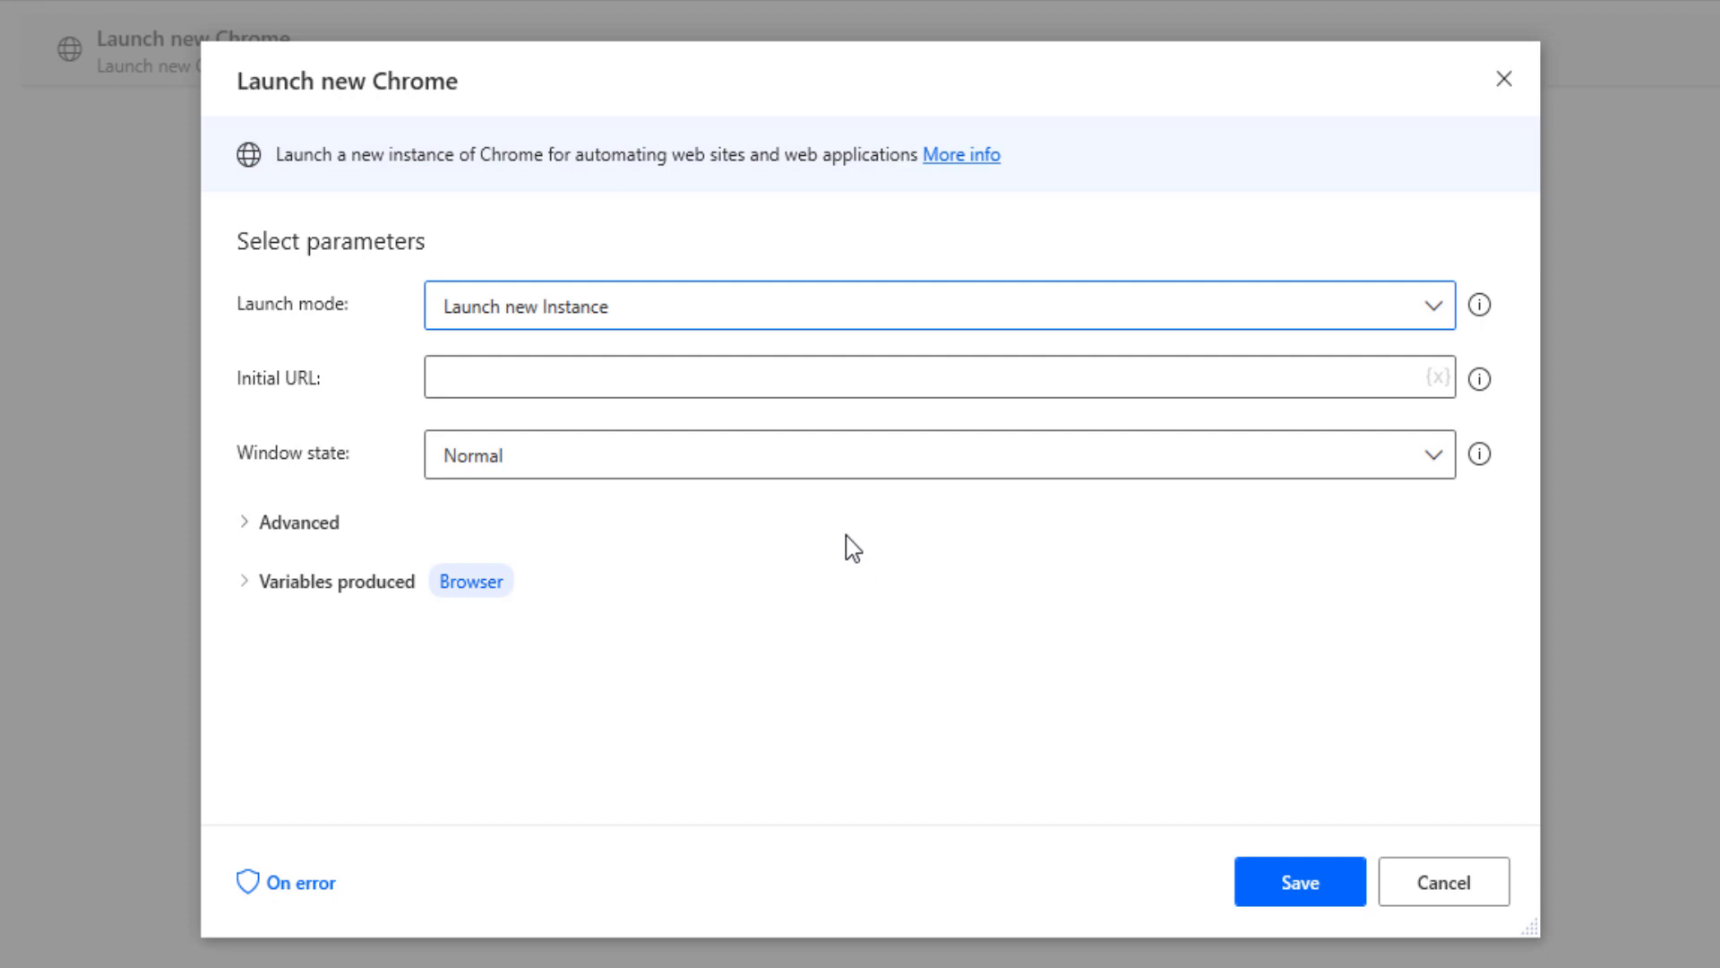
left_click(1440, 315)
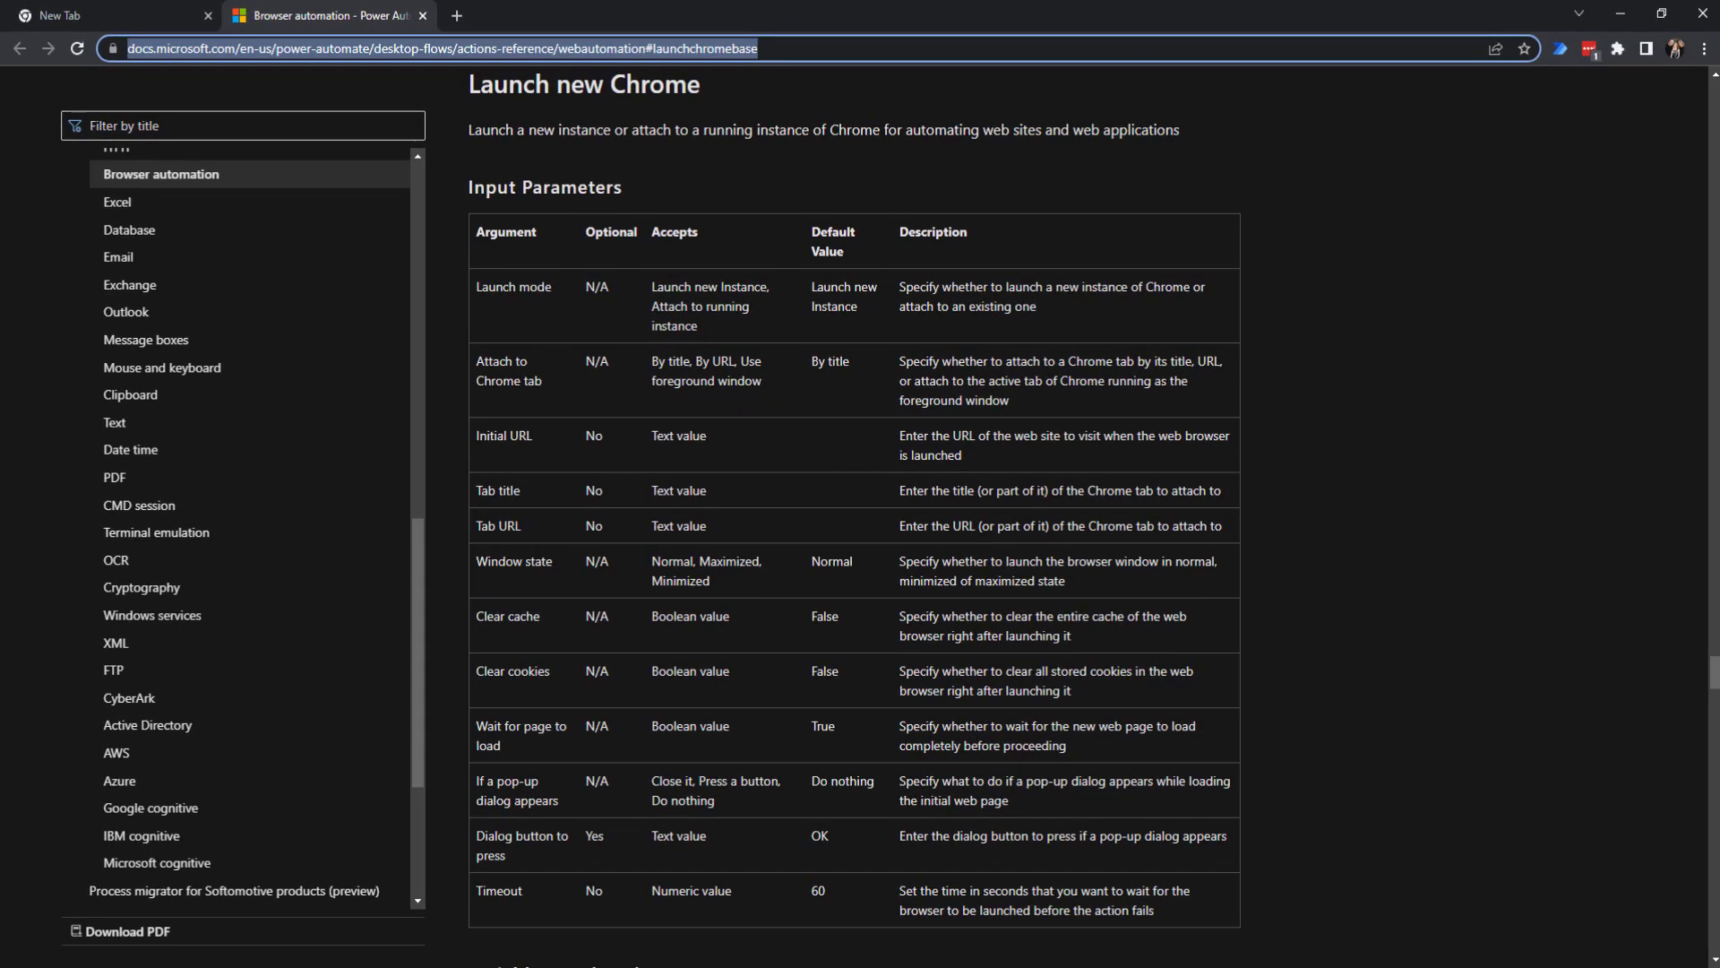
key("alt+Tab")
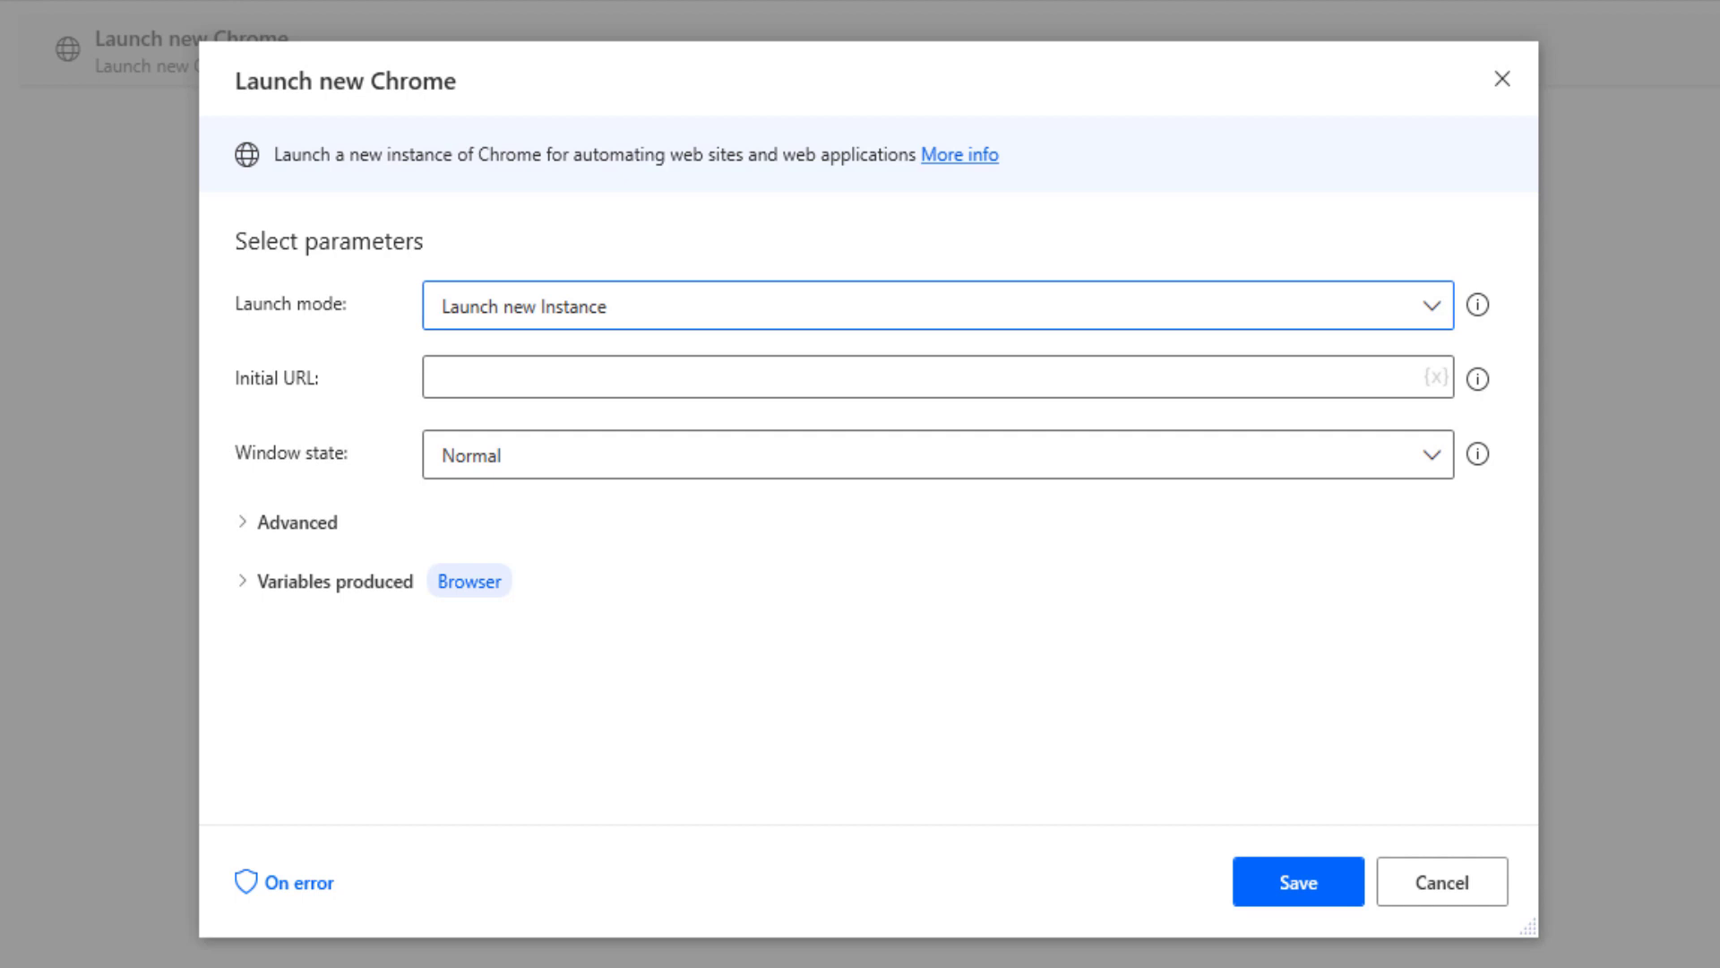
right_click(491, 378)
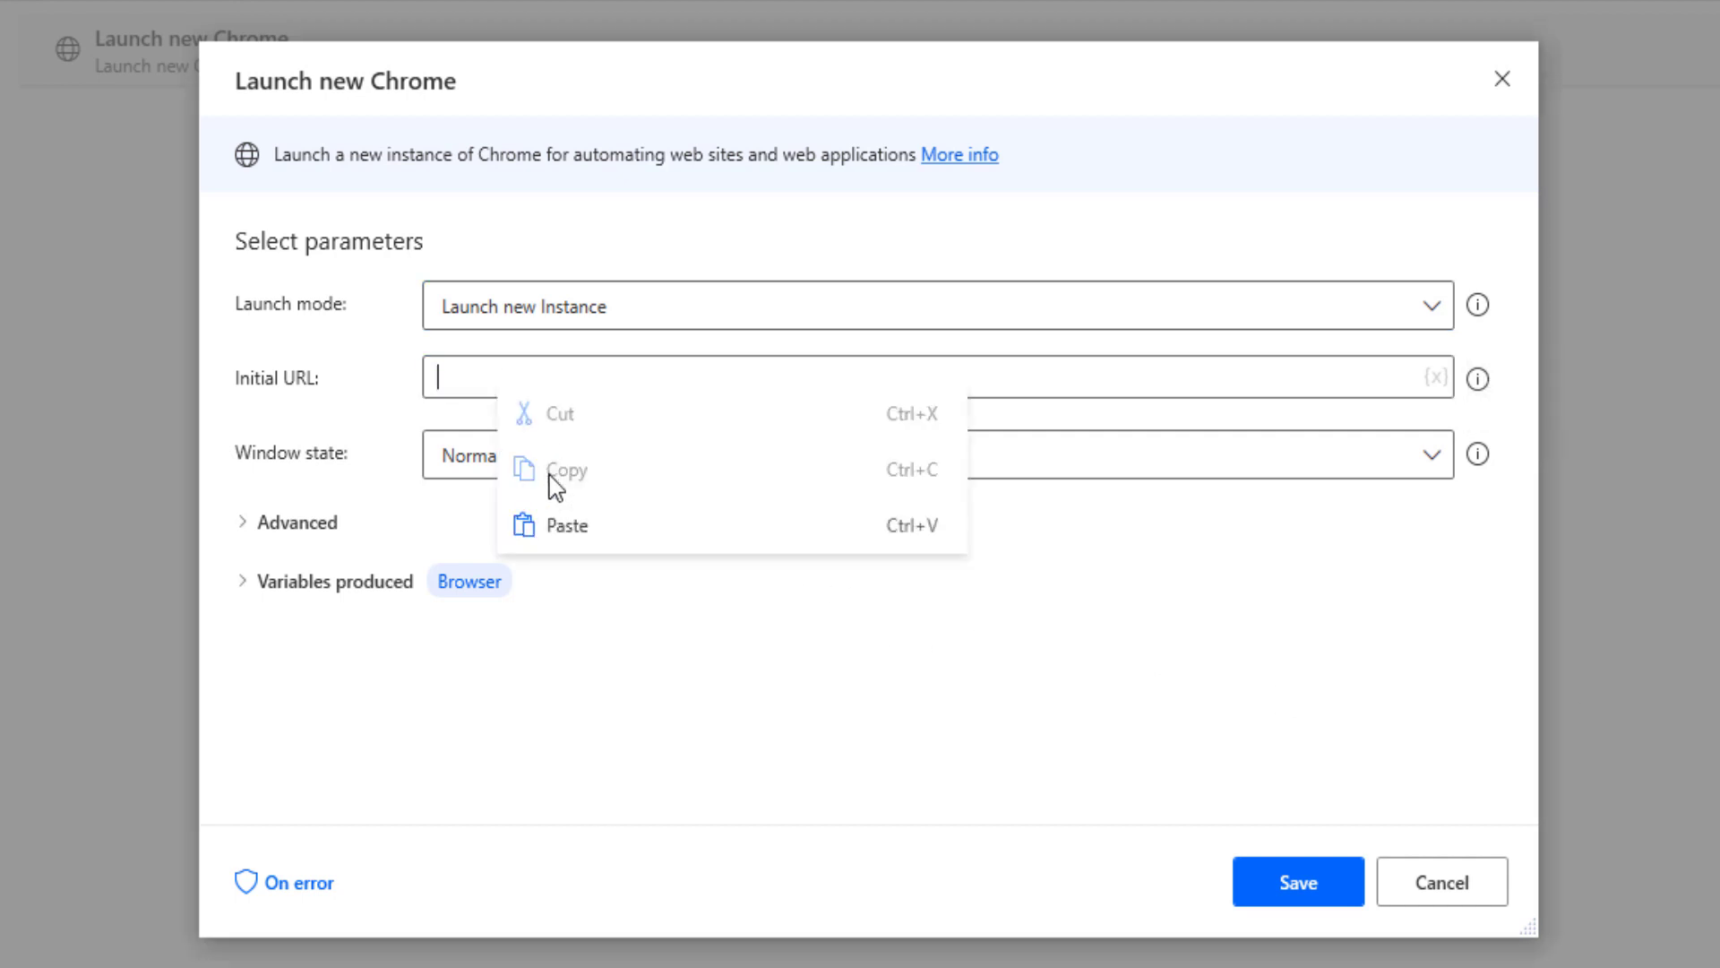
left_click(564, 527)
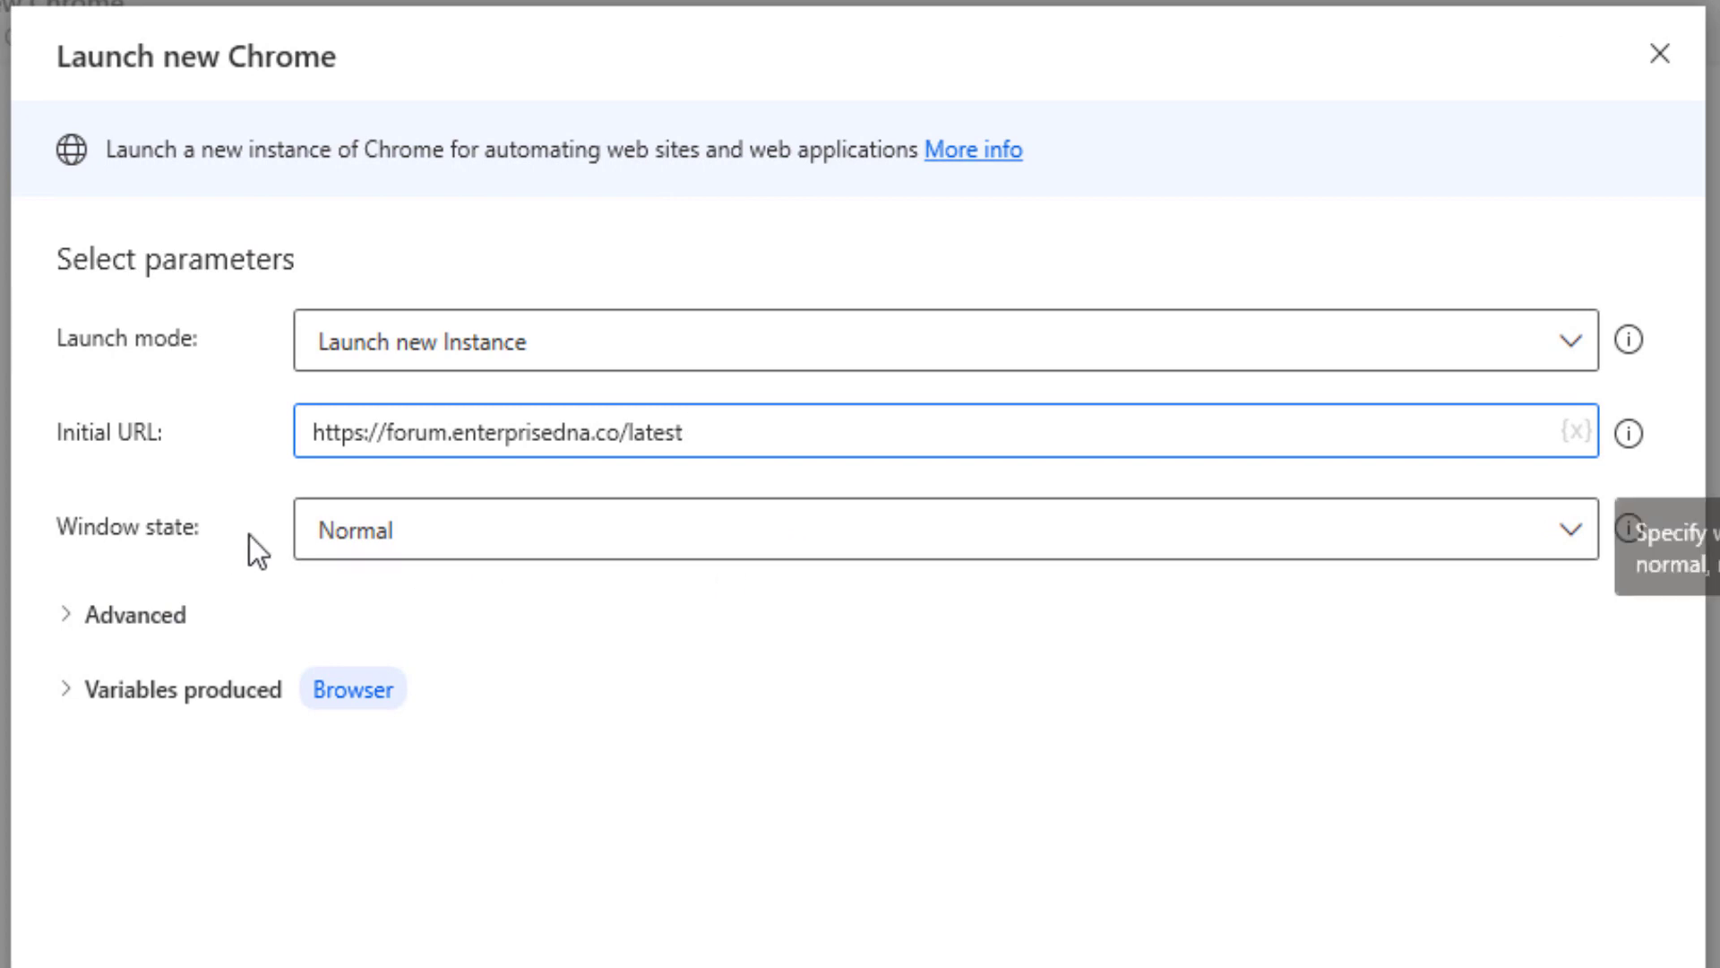
left_click(1572, 535)
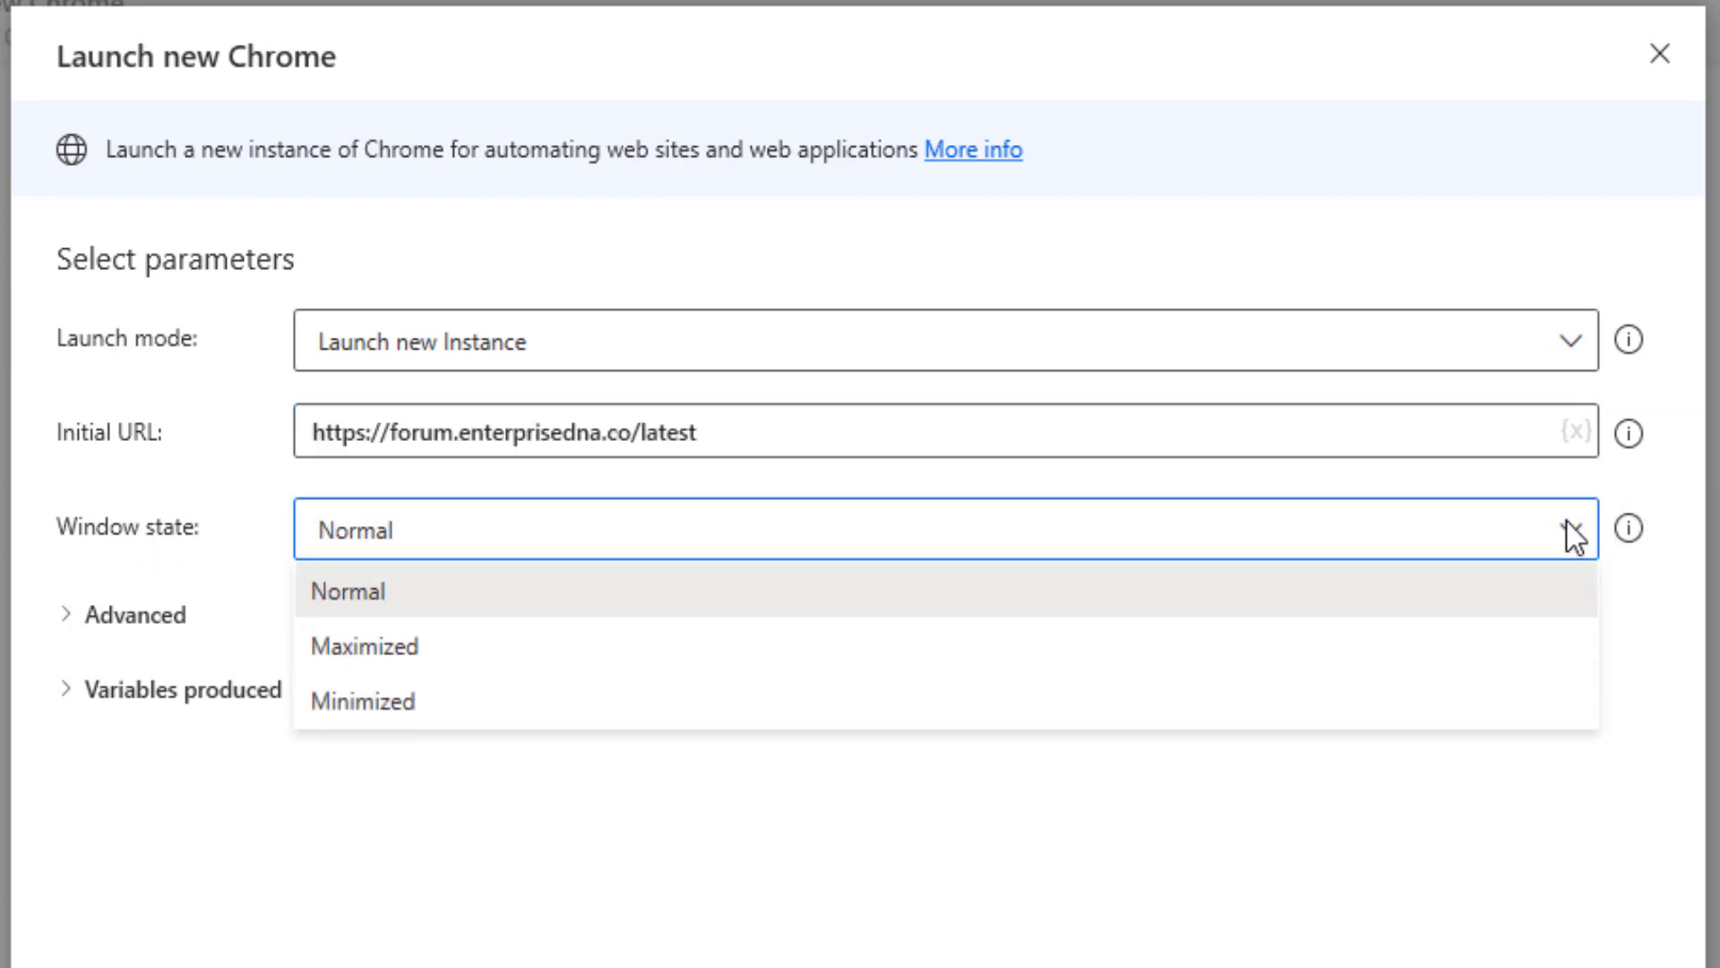
Set Window state to Maximized and expand the Advanced options
left_click(464, 653)
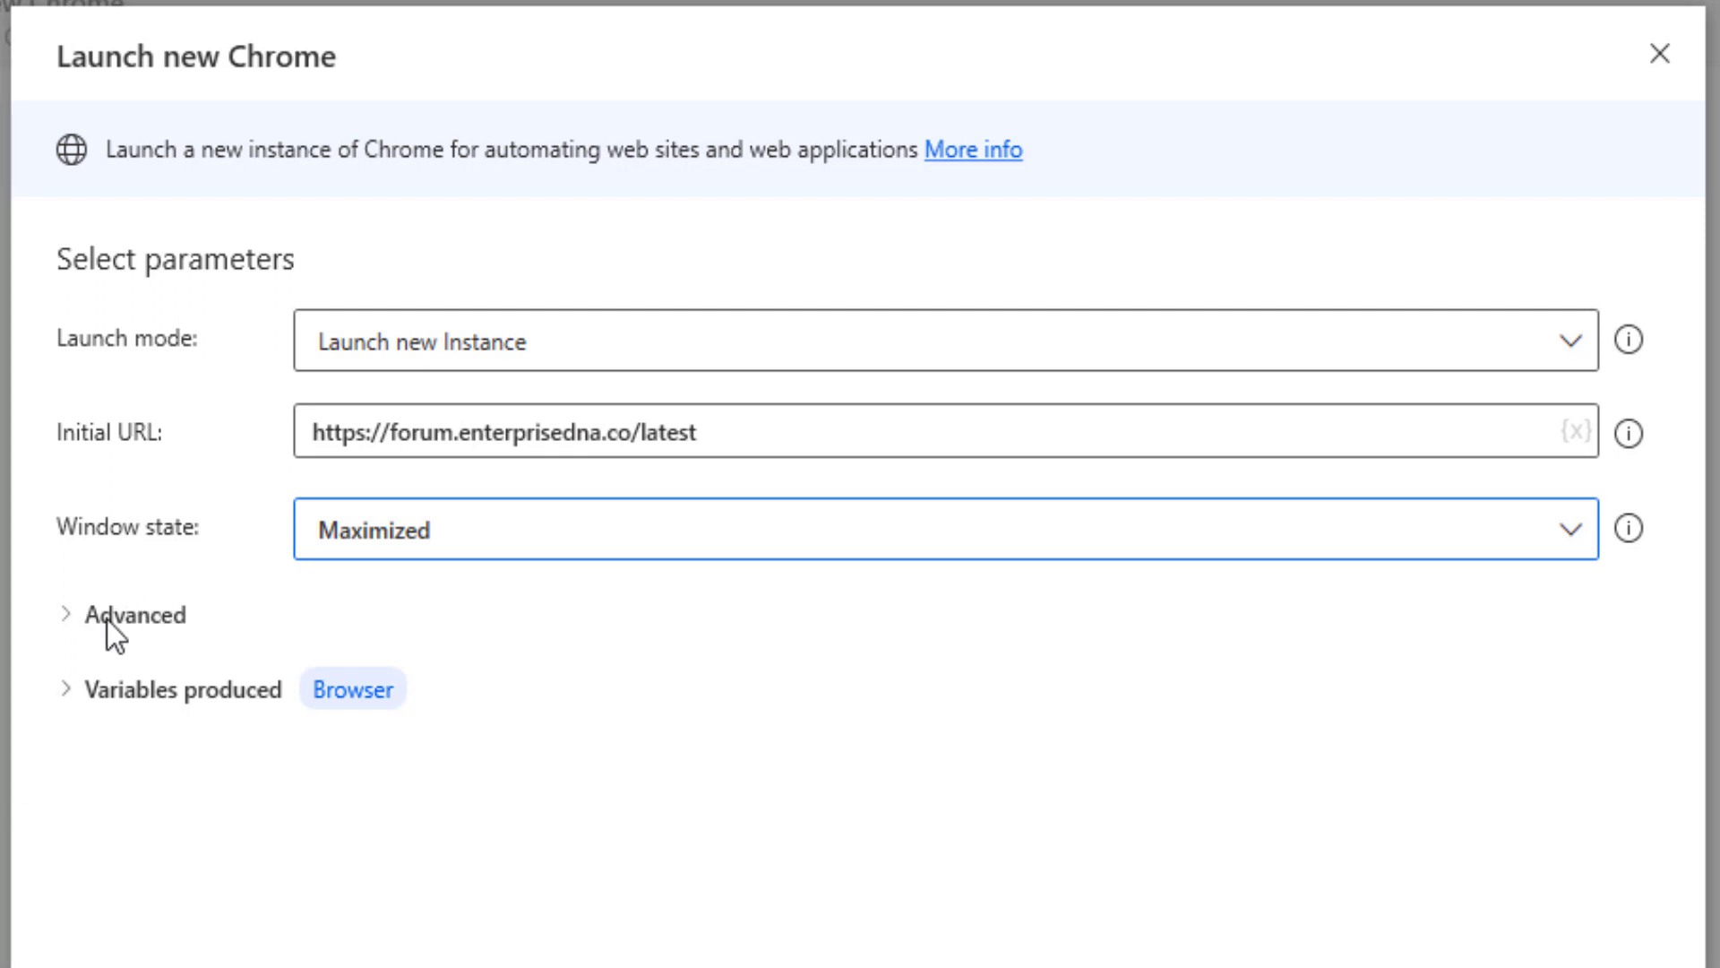
left_click(64, 615)
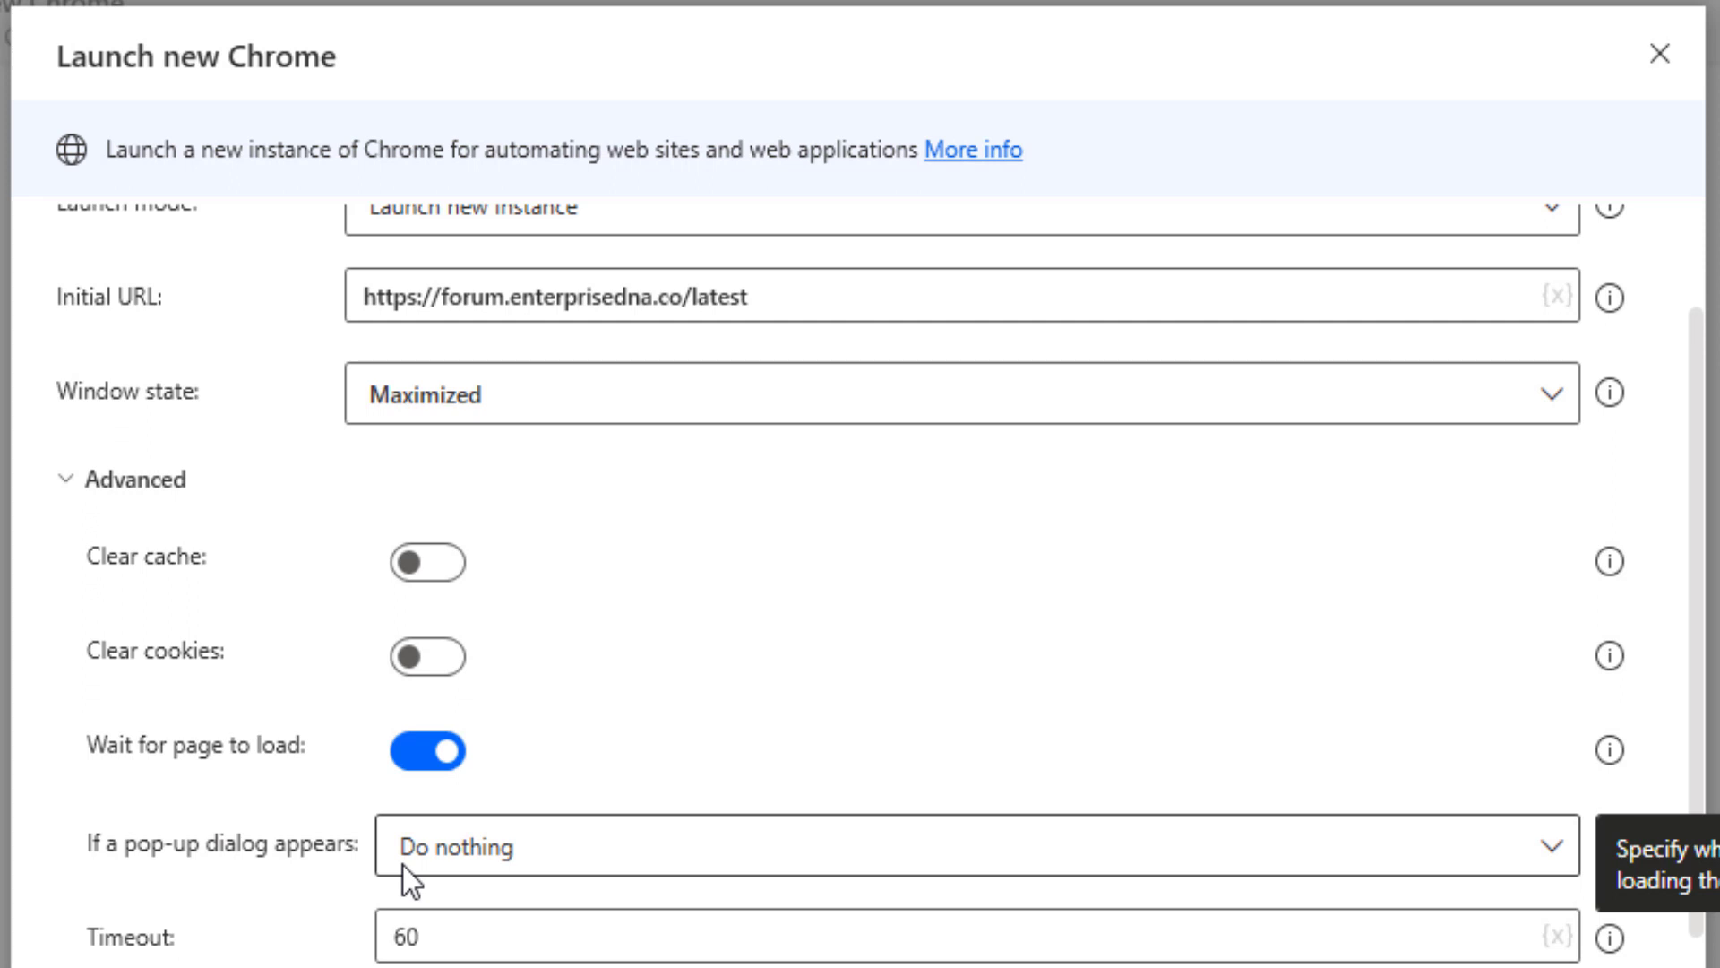
left_click(1540, 847)
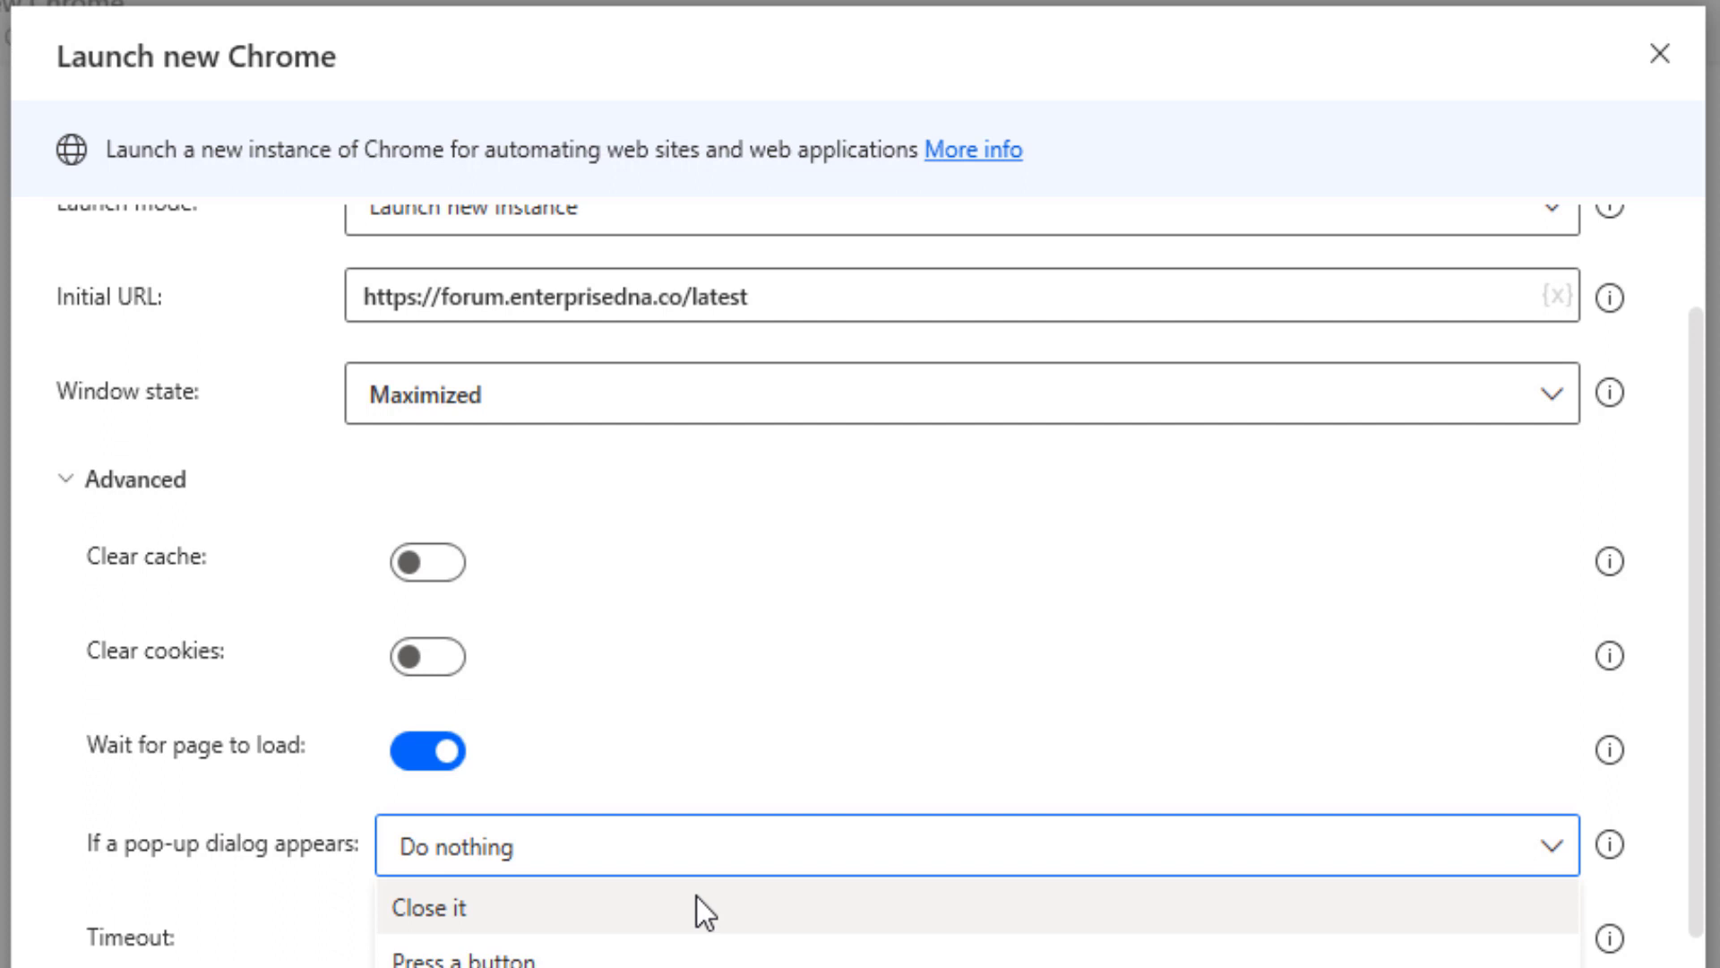
left_click(728, 719)
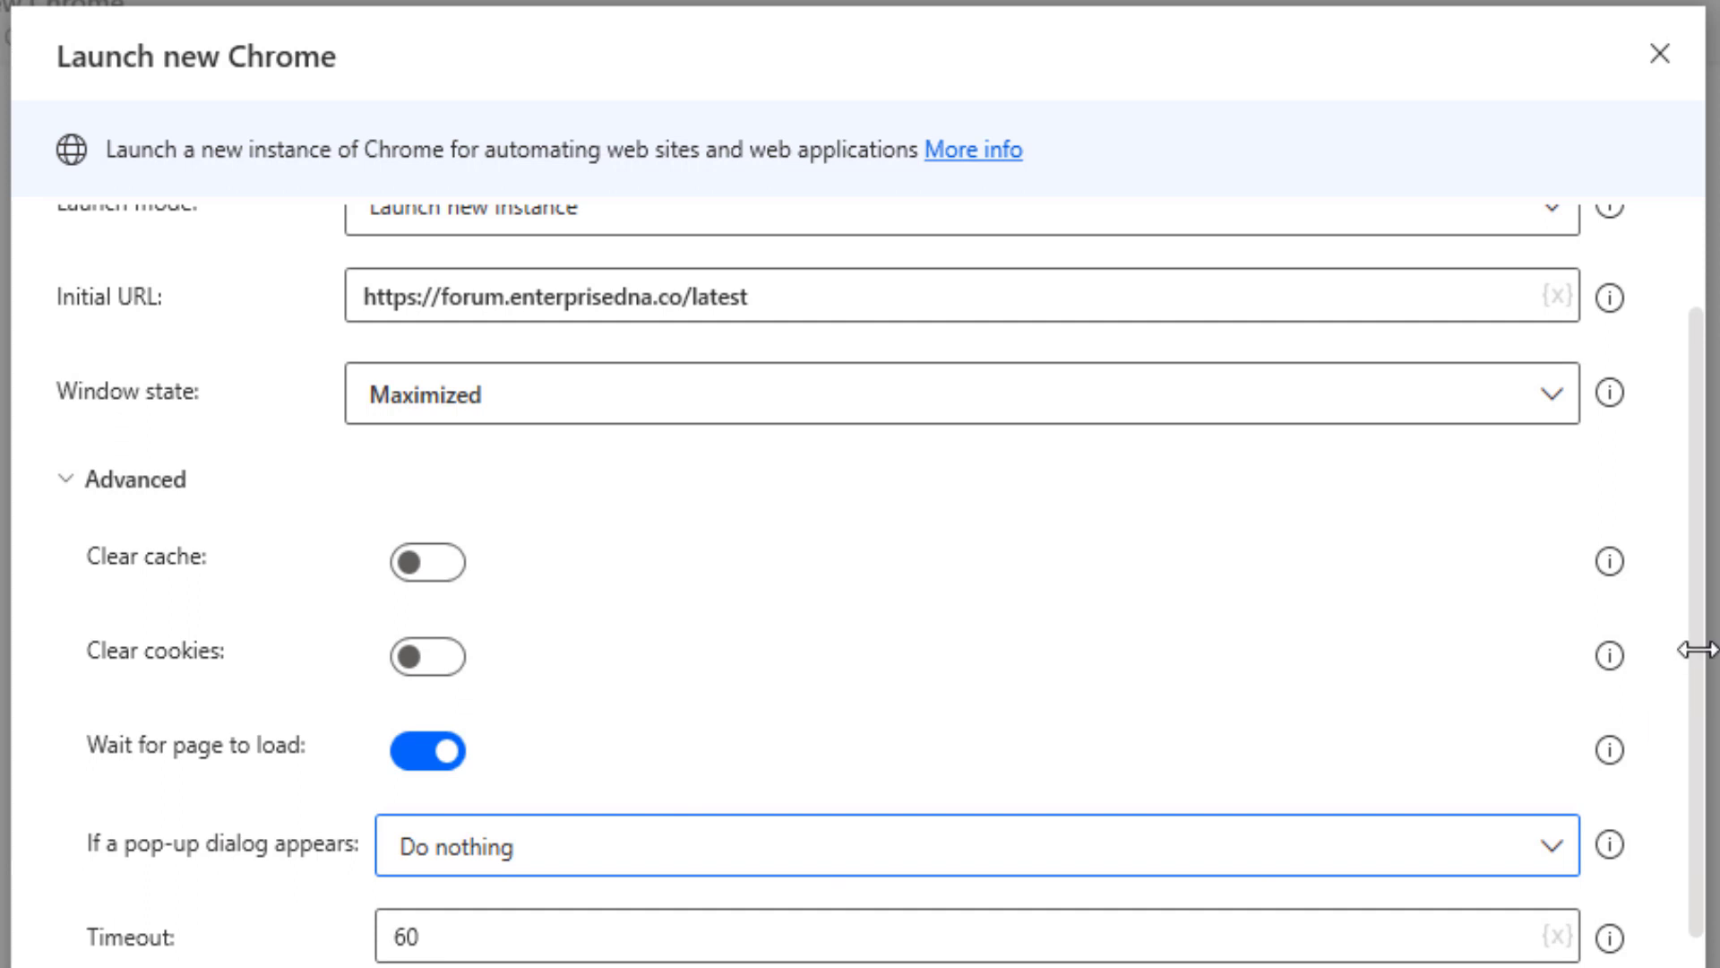
scroll(1691, 628, "down", 1)
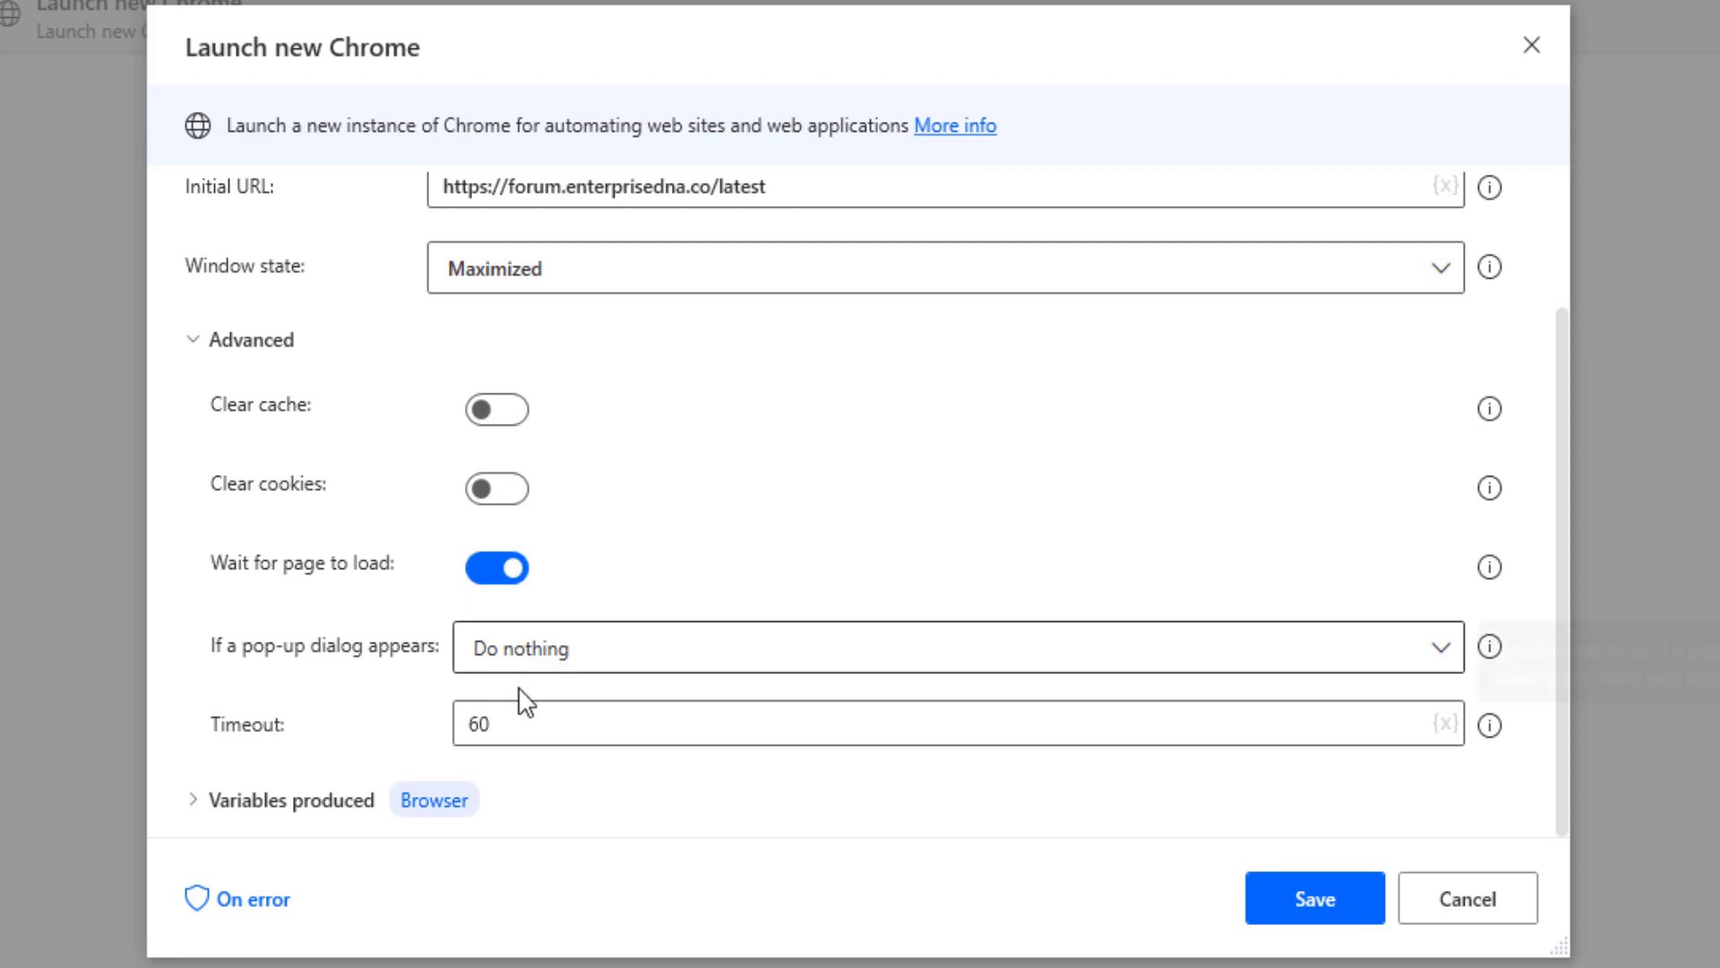
left_click(253, 899)
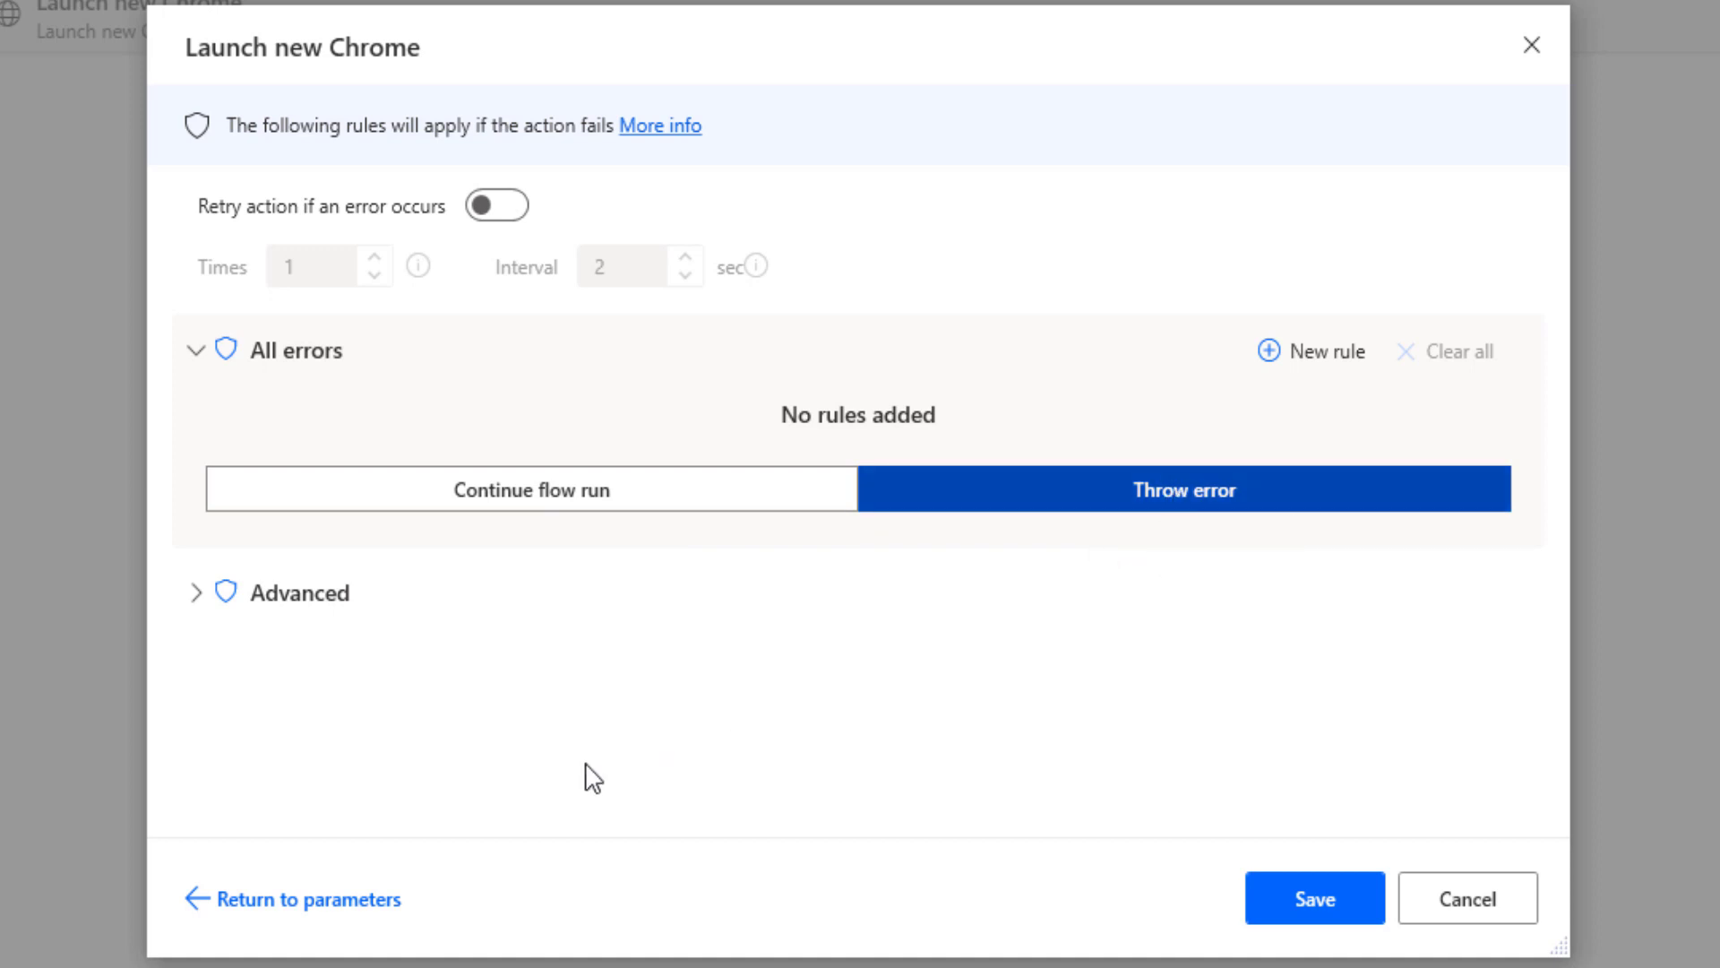
left_click(192, 901)
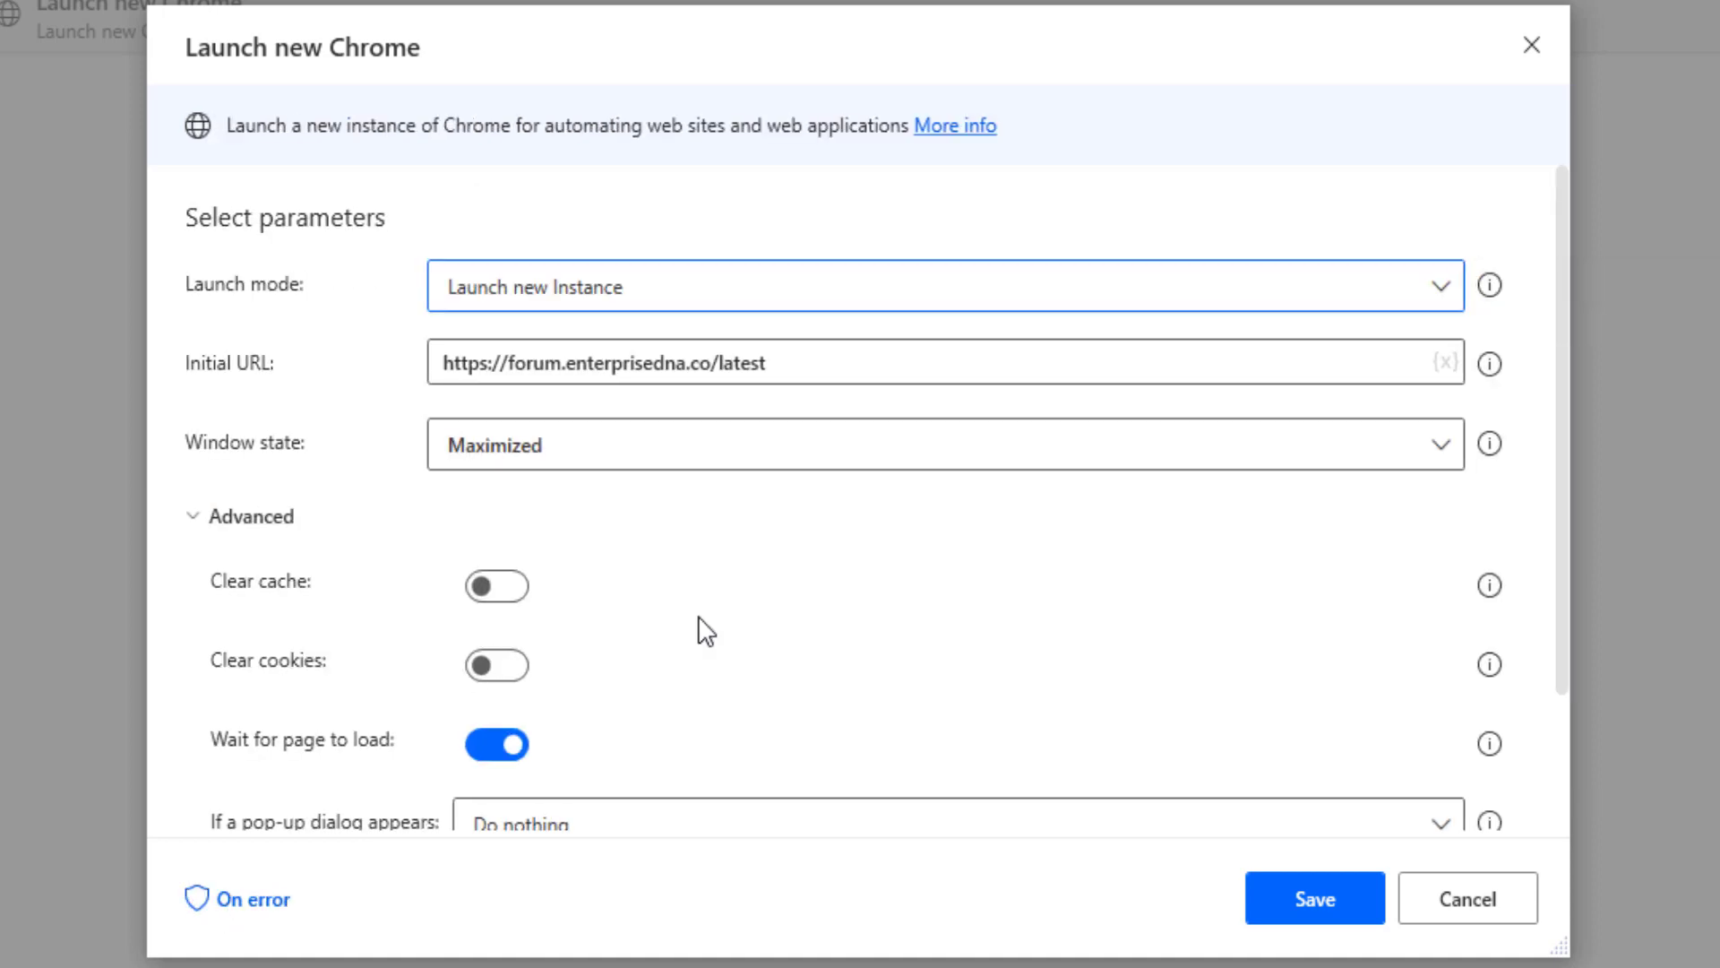
Expand Variables produced and inspect the %Browser% variable name, leaving it as Browser
scroll(704, 632, "down", 2)
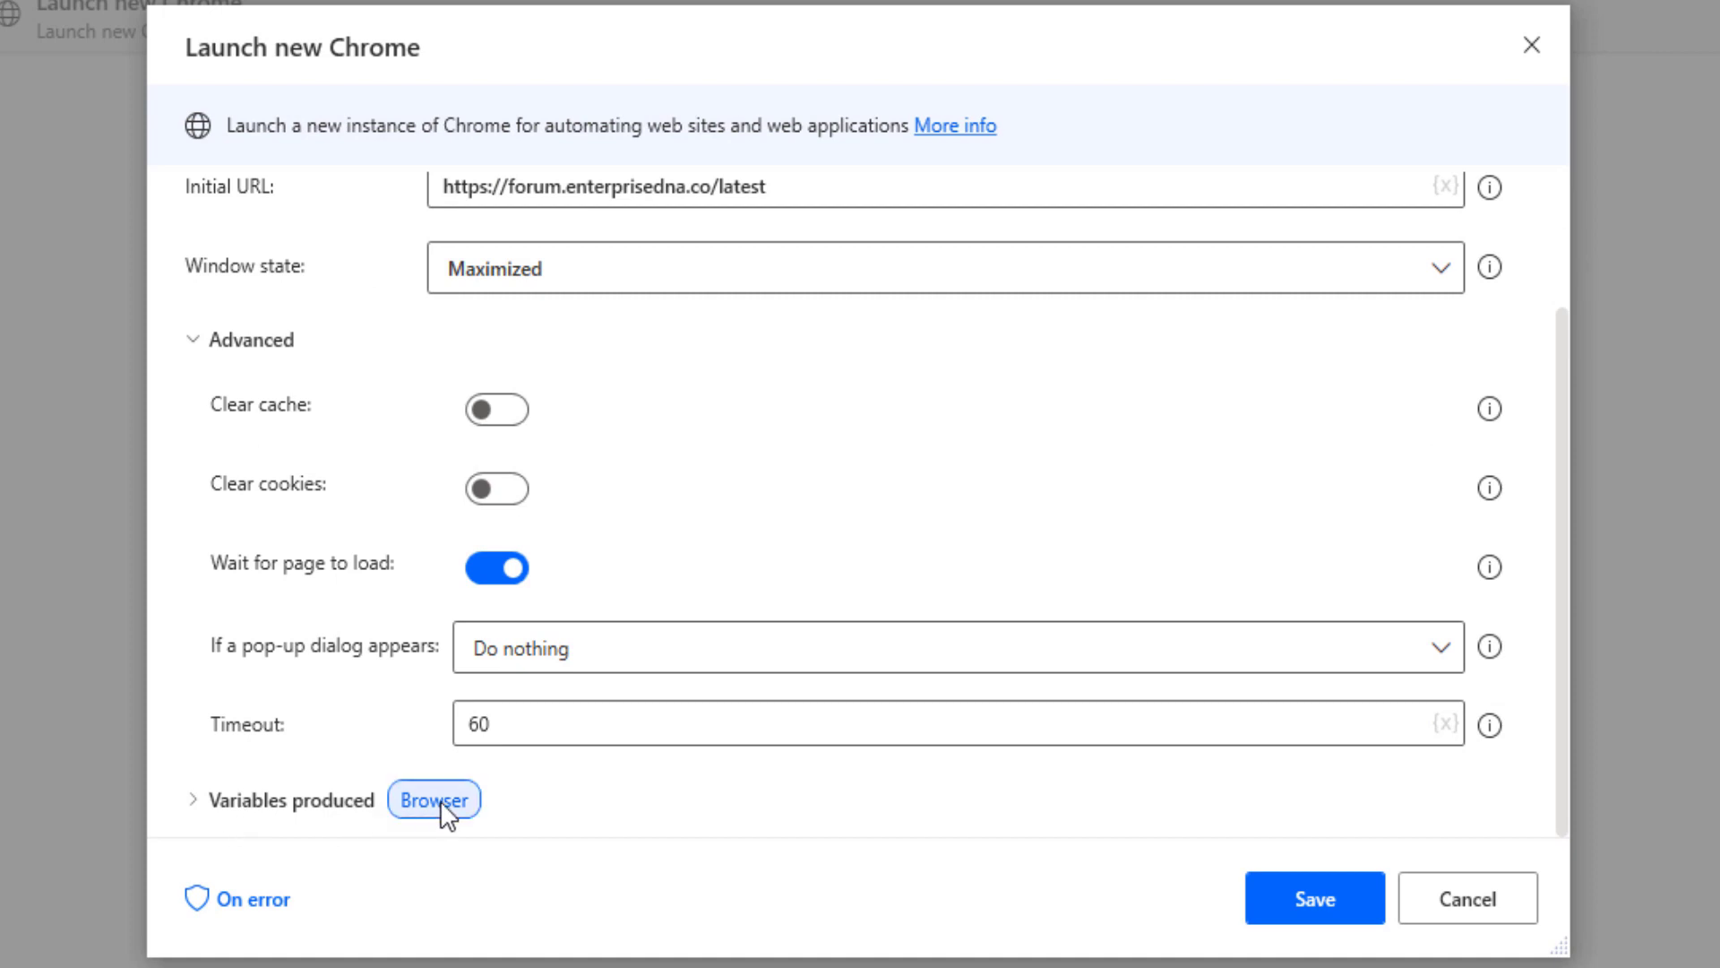
mouse_move(439, 799)
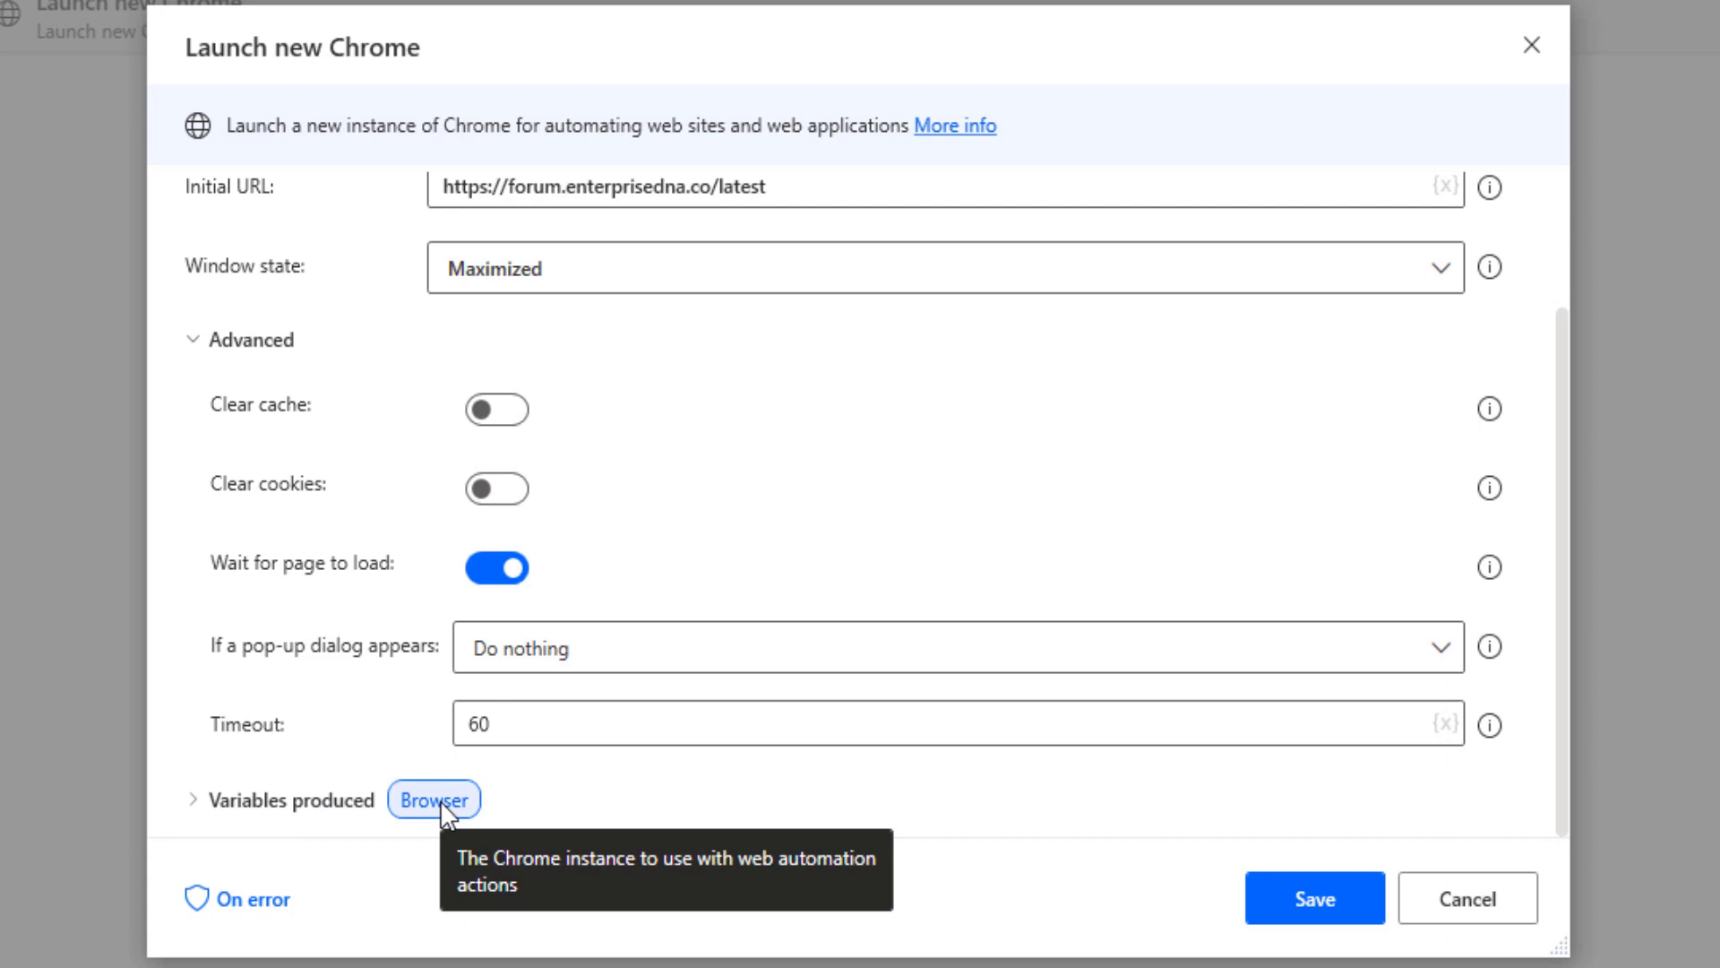
left_click(443, 802)
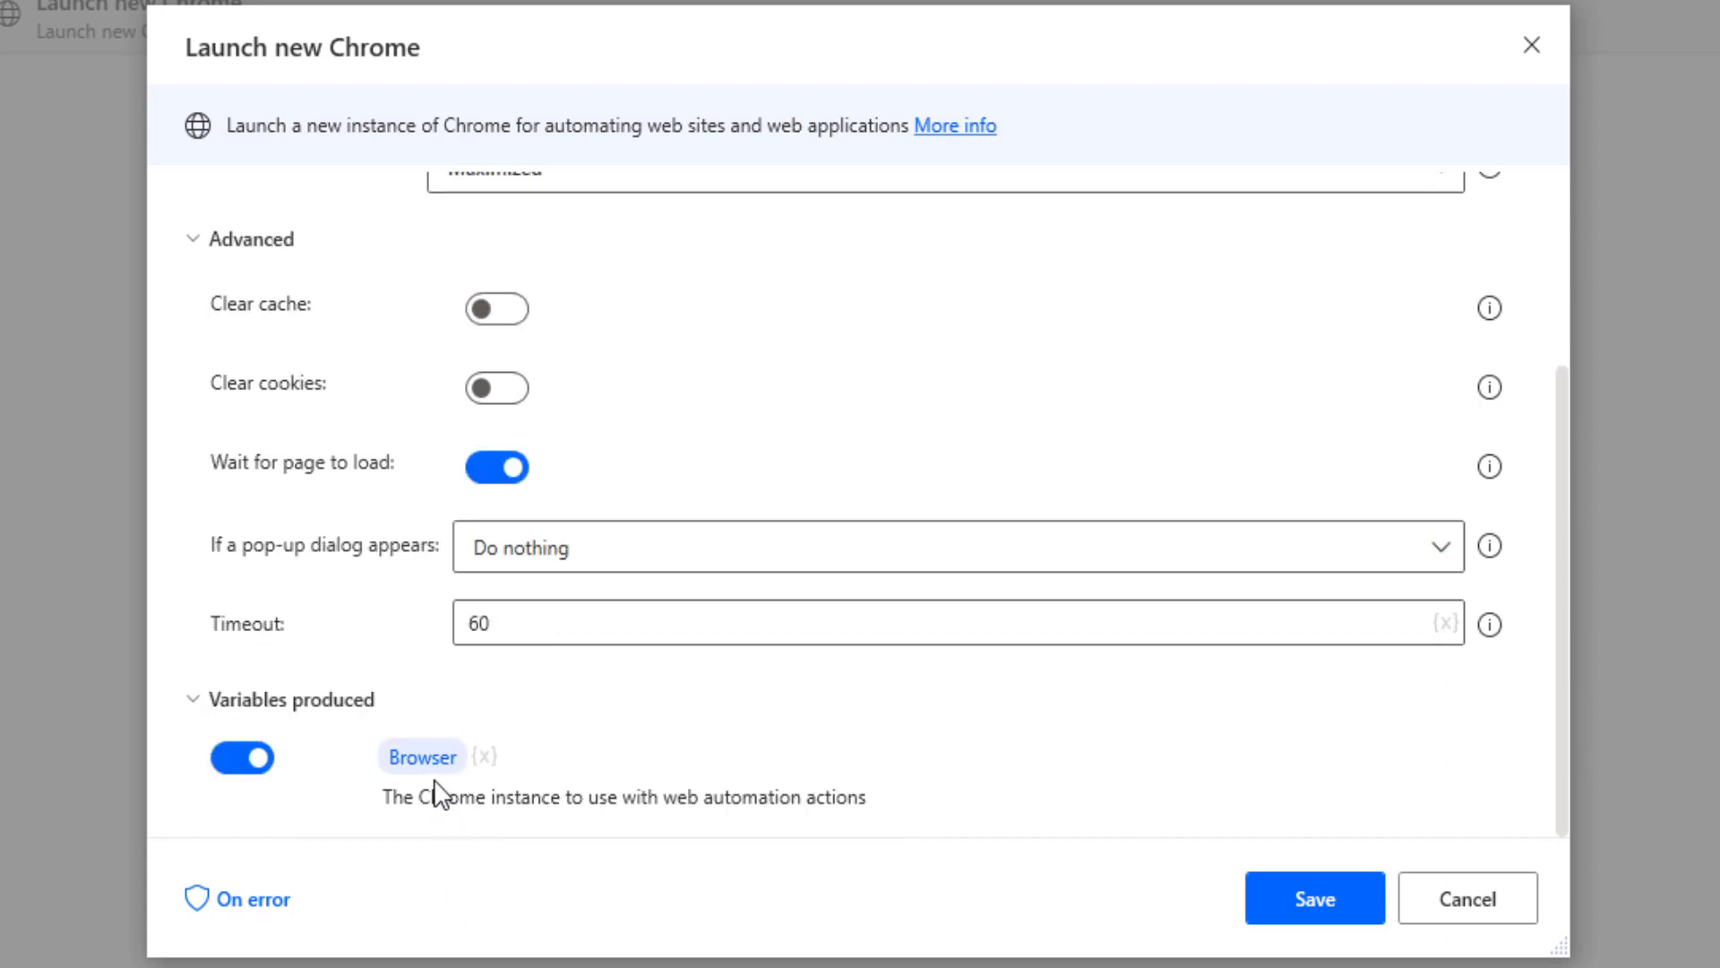
left_click(435, 756)
left_click(437, 757)
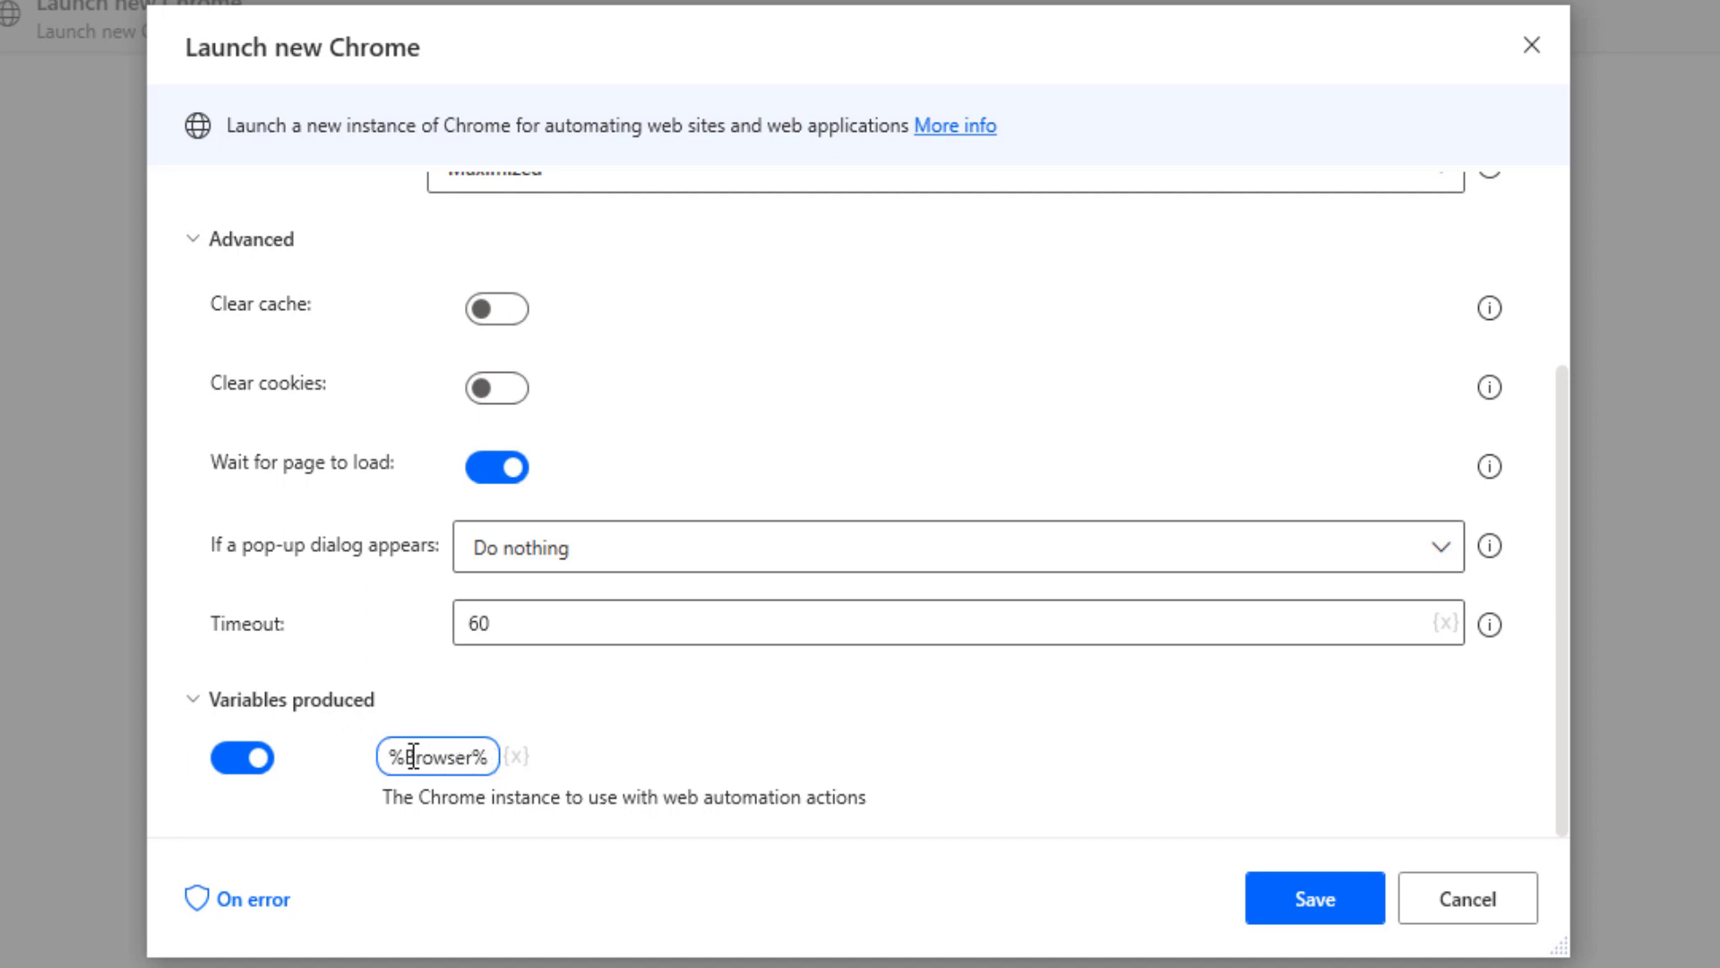
left_click_drag(405, 757, 473, 757)
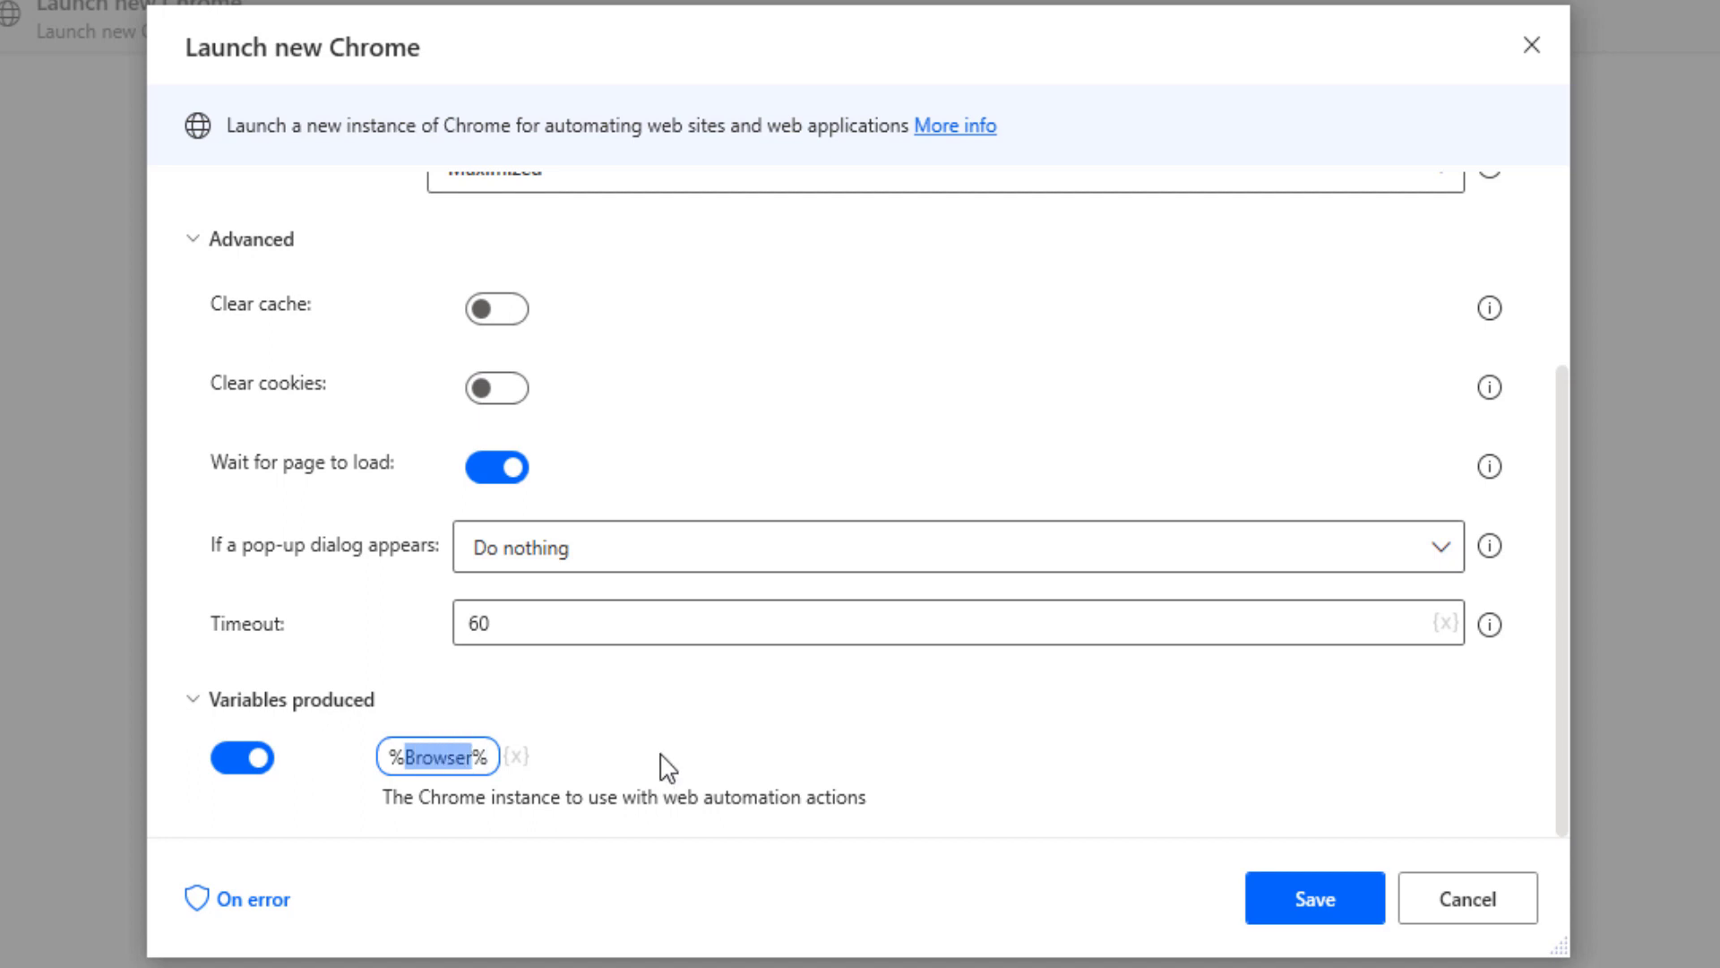
Save the Launch new Chrome action into the flow, then save the Testing flow
left_click(1316, 896)
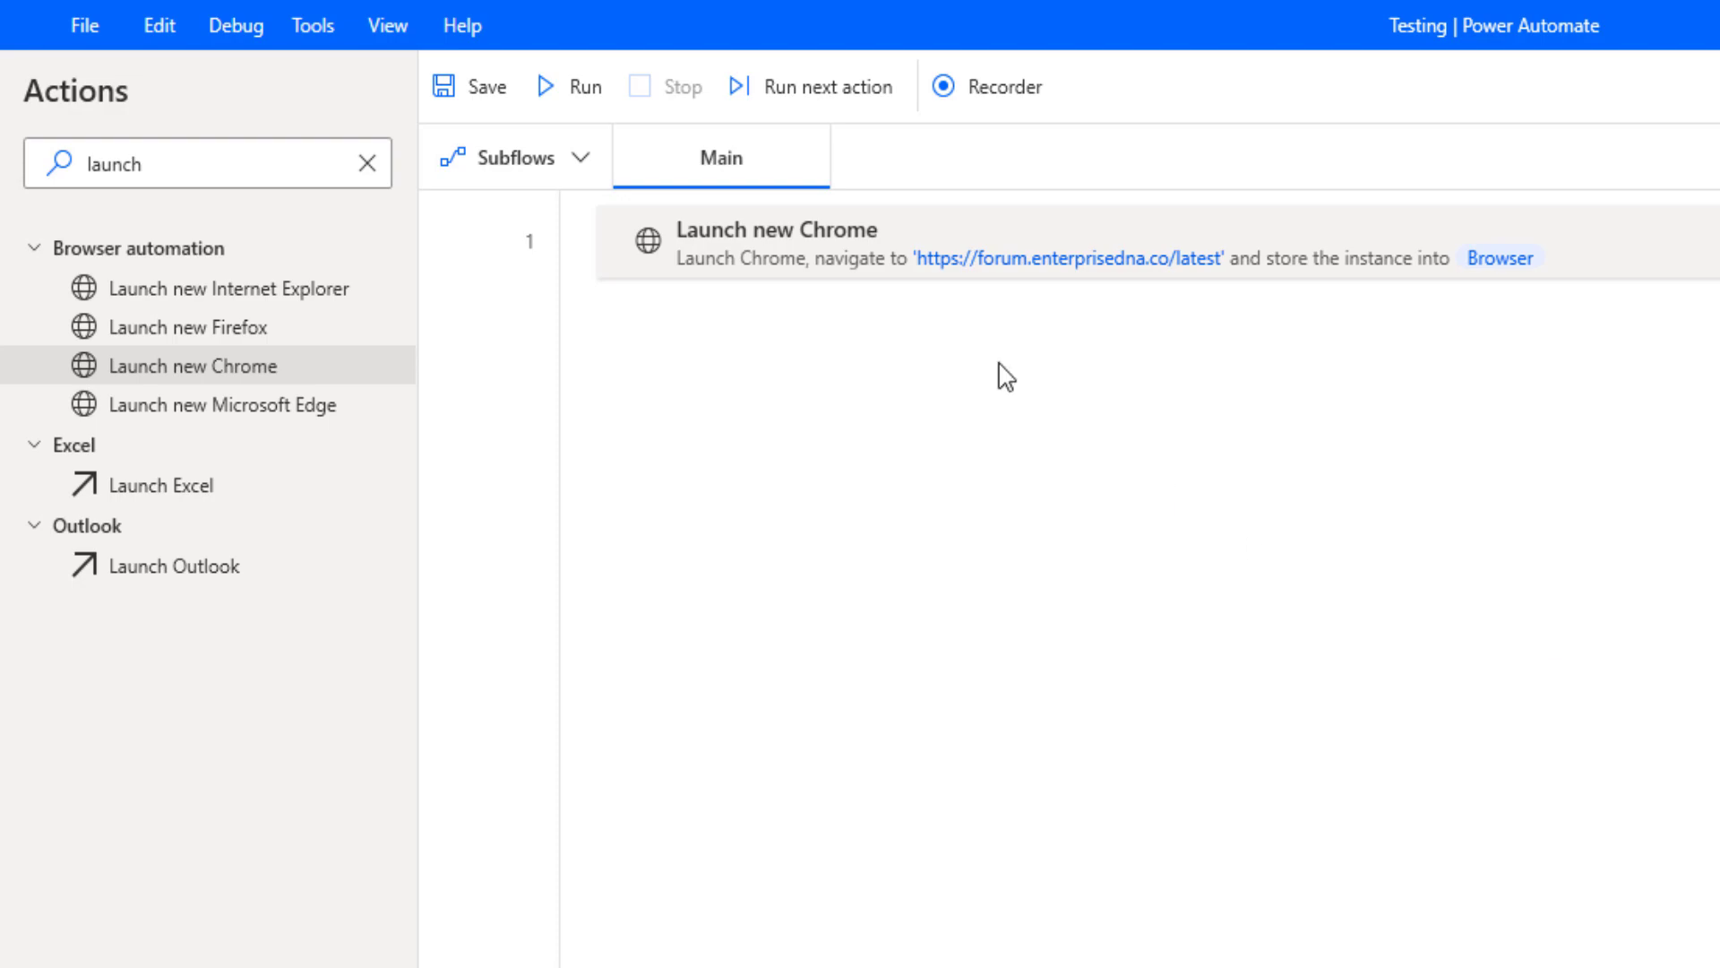
left_click(476, 93)
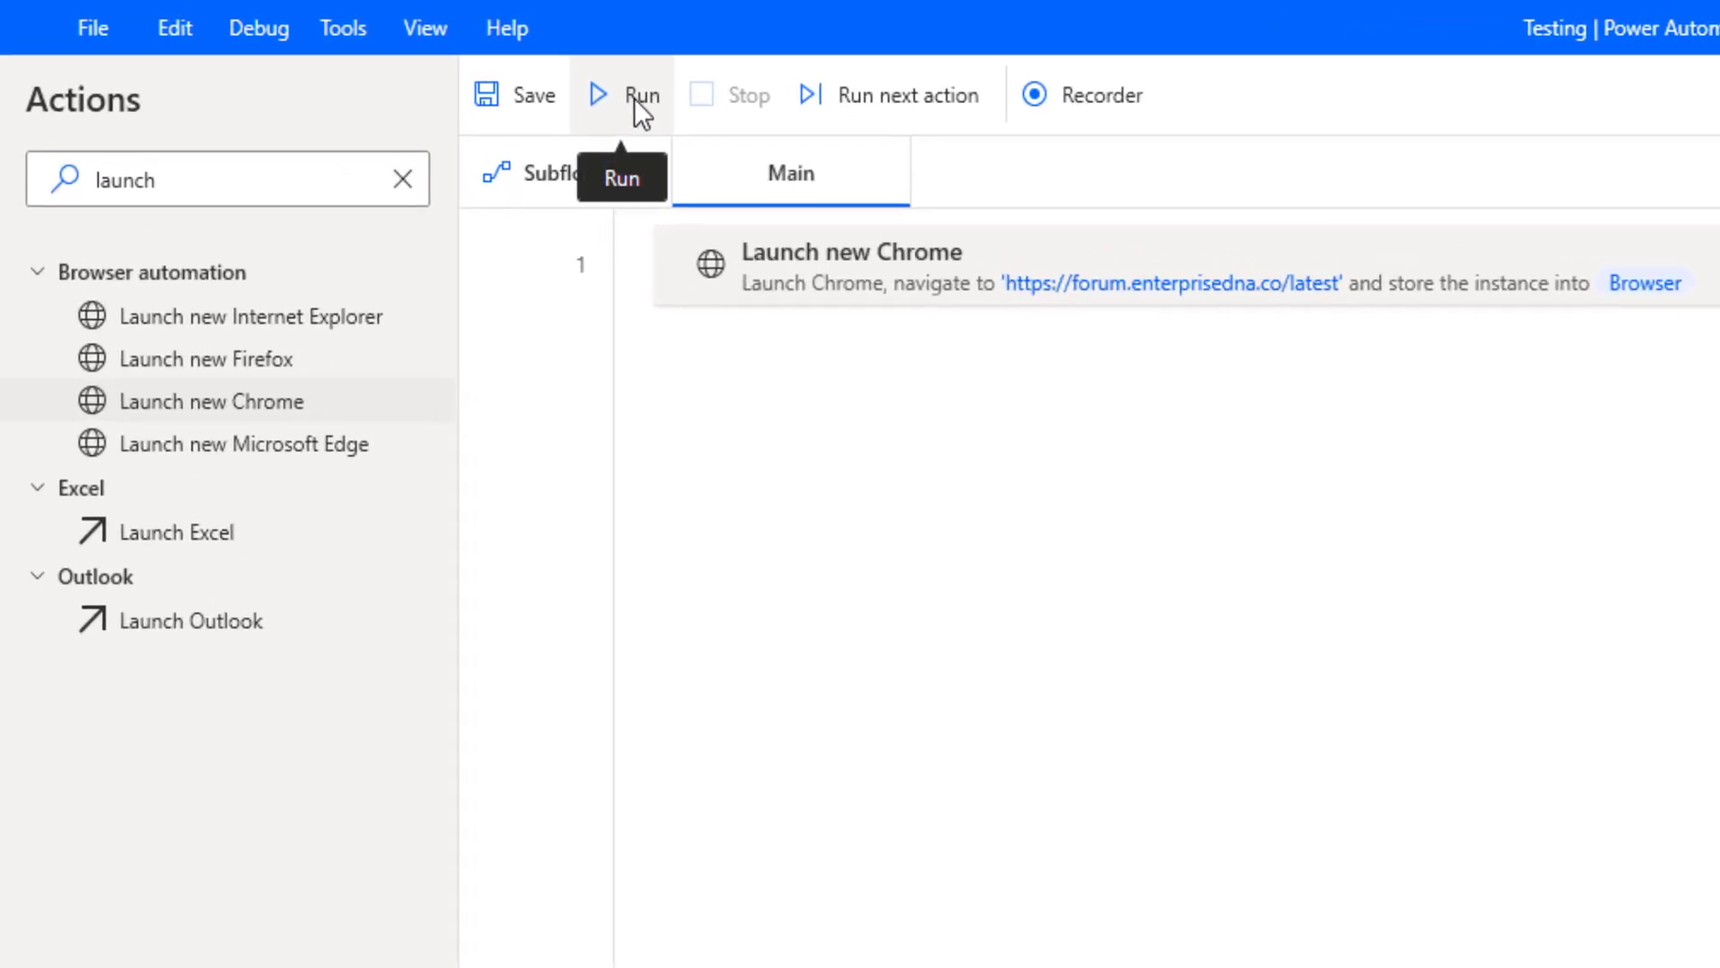
Run the Testing flow so Chrome opens the Enterprise DNA forum's latest topics
left_click(635, 99)
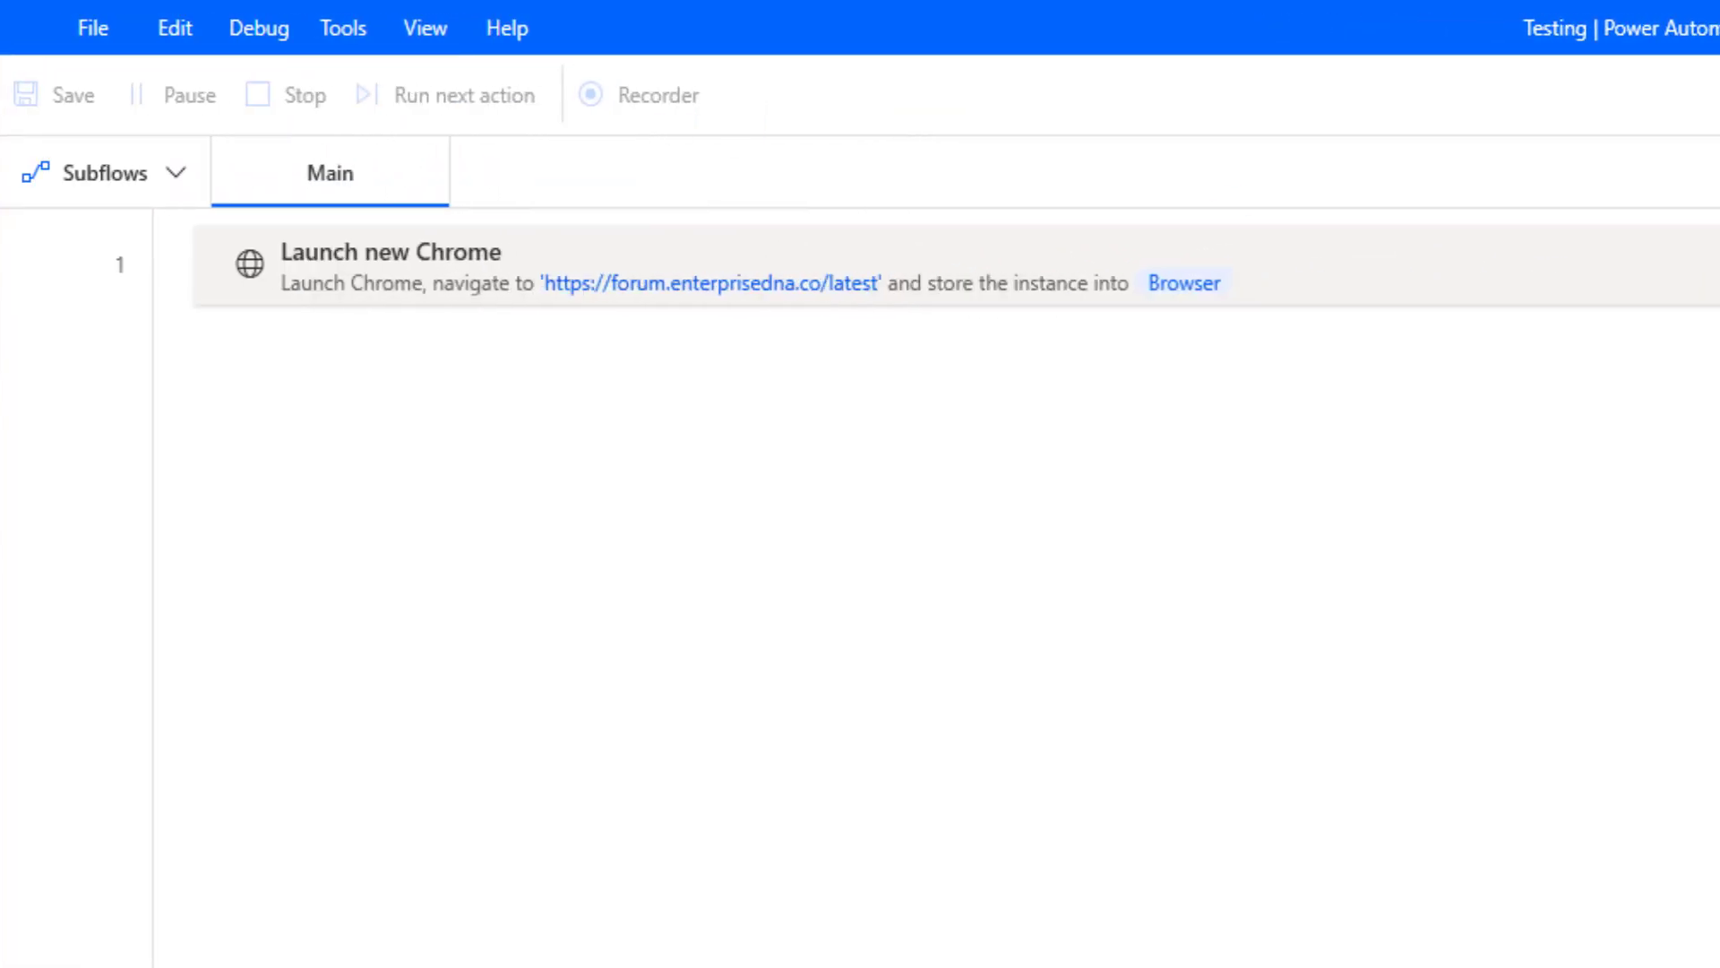